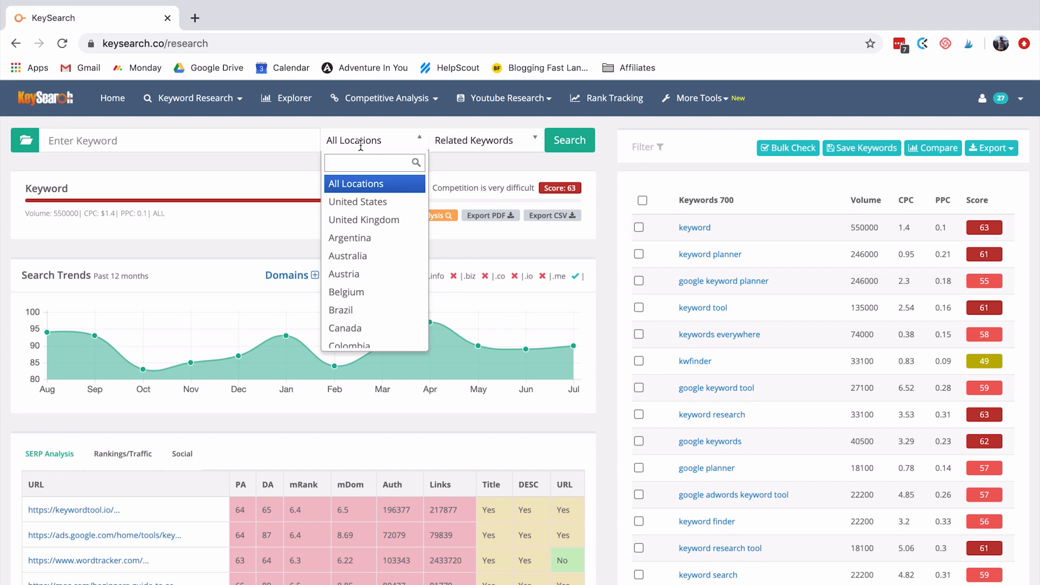
Step: Search for related keywords to "things to do in bangkok" across all locations
click(108, 138)
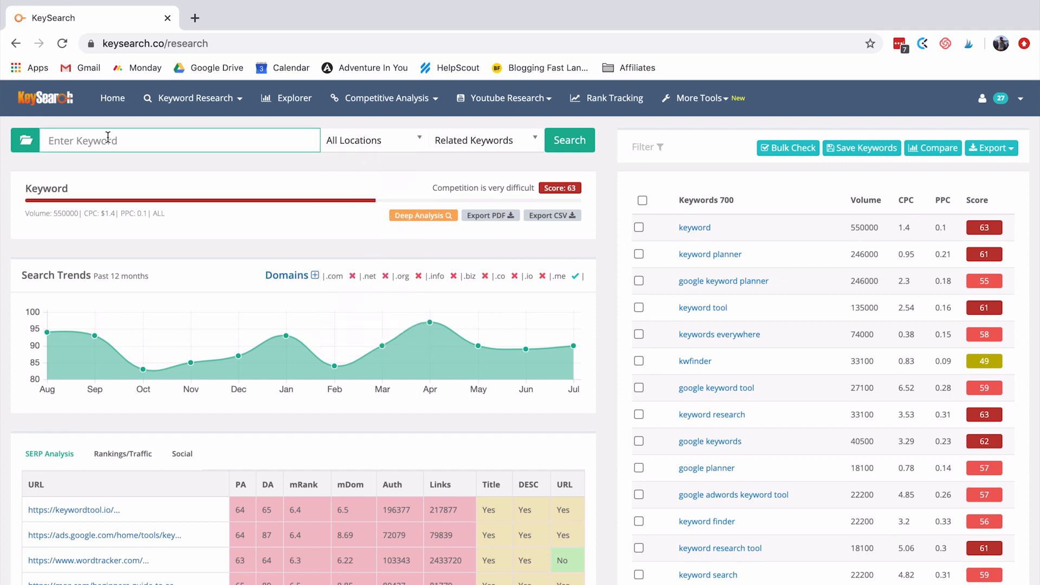
text(things to do in bangkok)
key(Return)
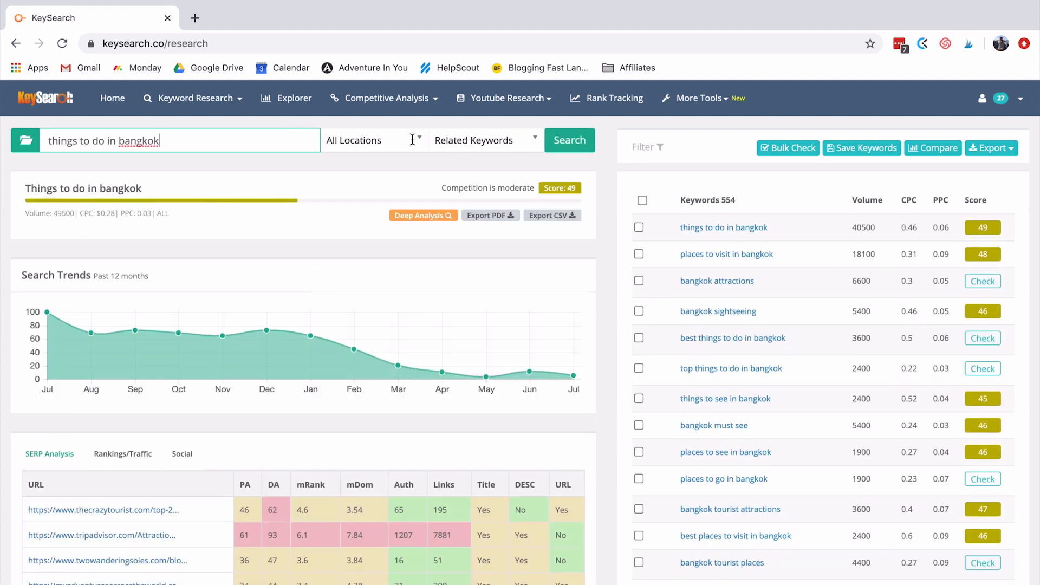
Step: Review the countries offered for the search location and the SERP analysis for "things to do in bangkok"
click(377, 141)
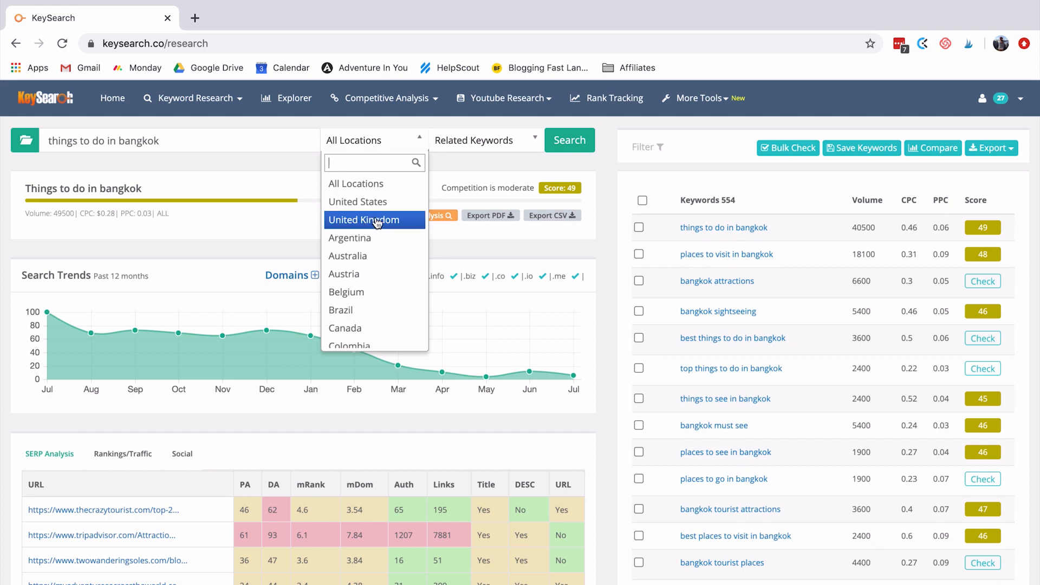
scroll(369, 266, down, 3)
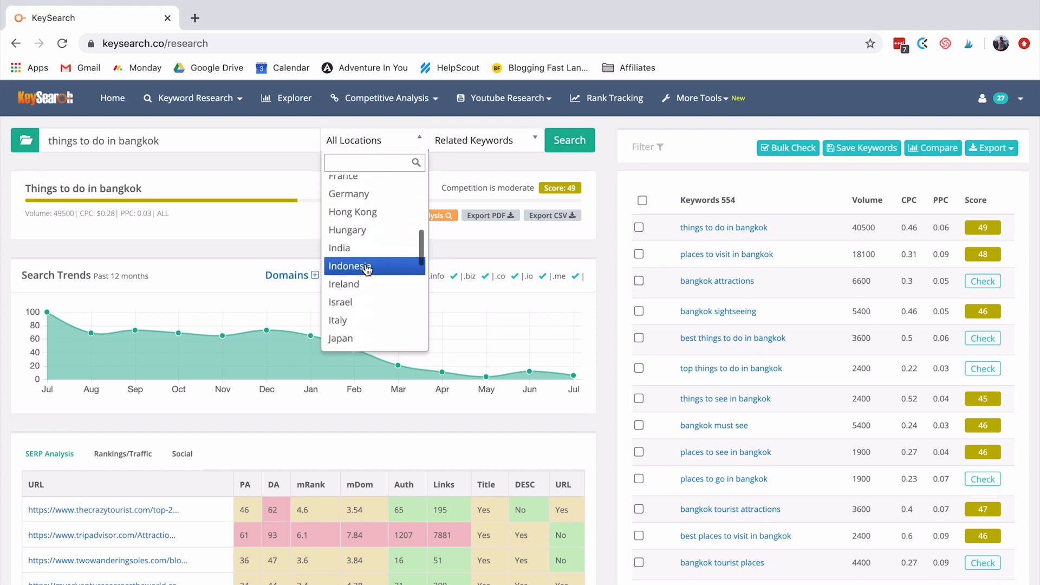
click(277, 167)
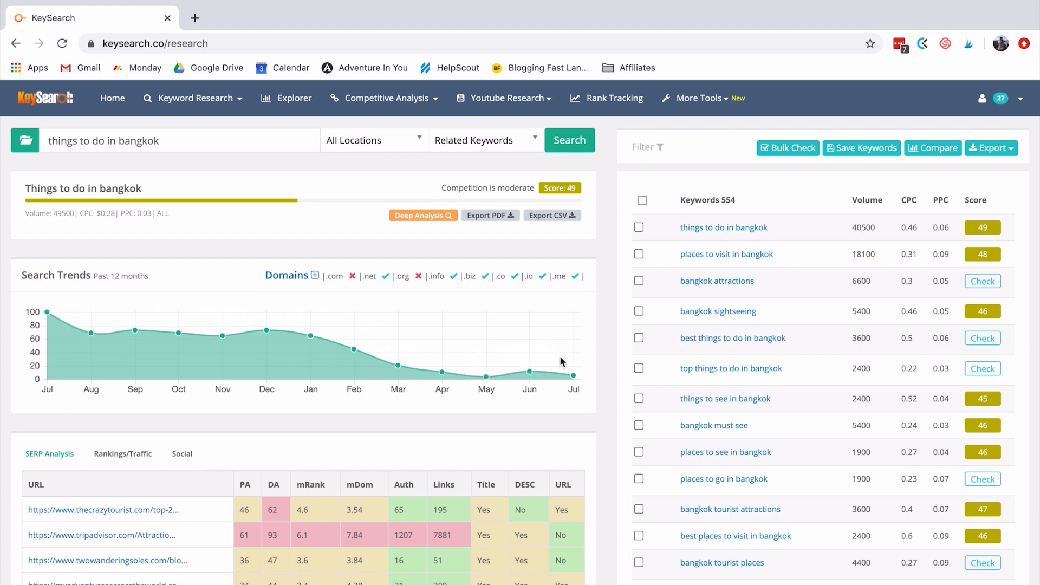
scroll(569, 368, down, 4)
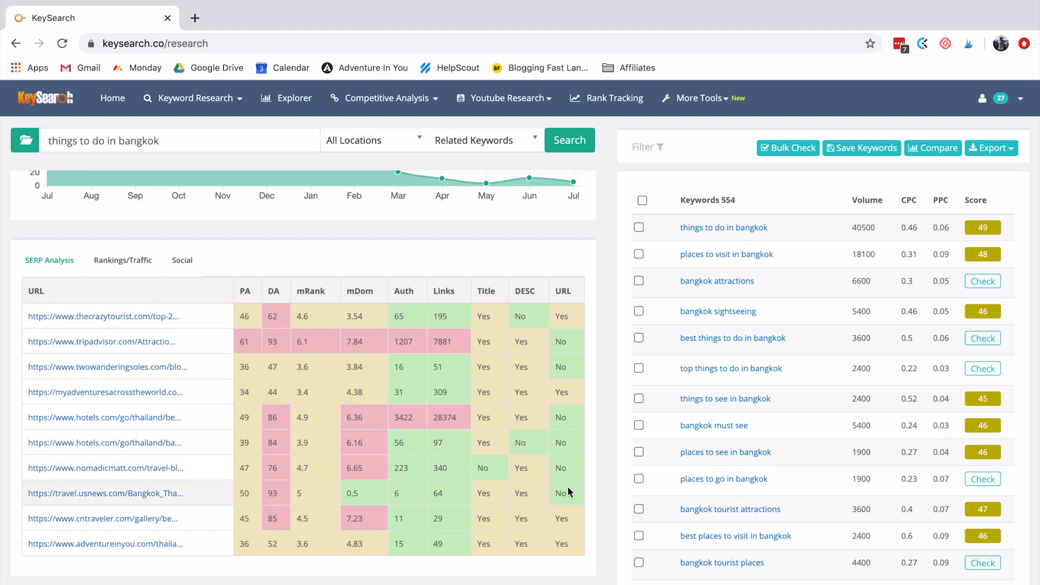
scroll(574, 421, up, 2)
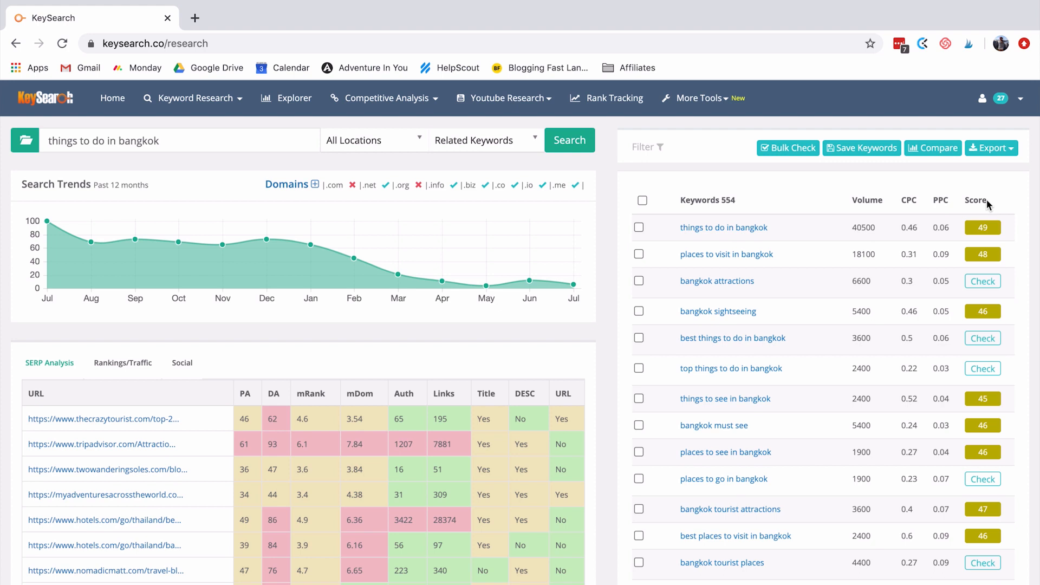
Step: Open the analysis of the related keyword "unusual things to do in bangkok" and examine its search trends and SERP table
click(977, 283)
scroll(967, 534, down, 3)
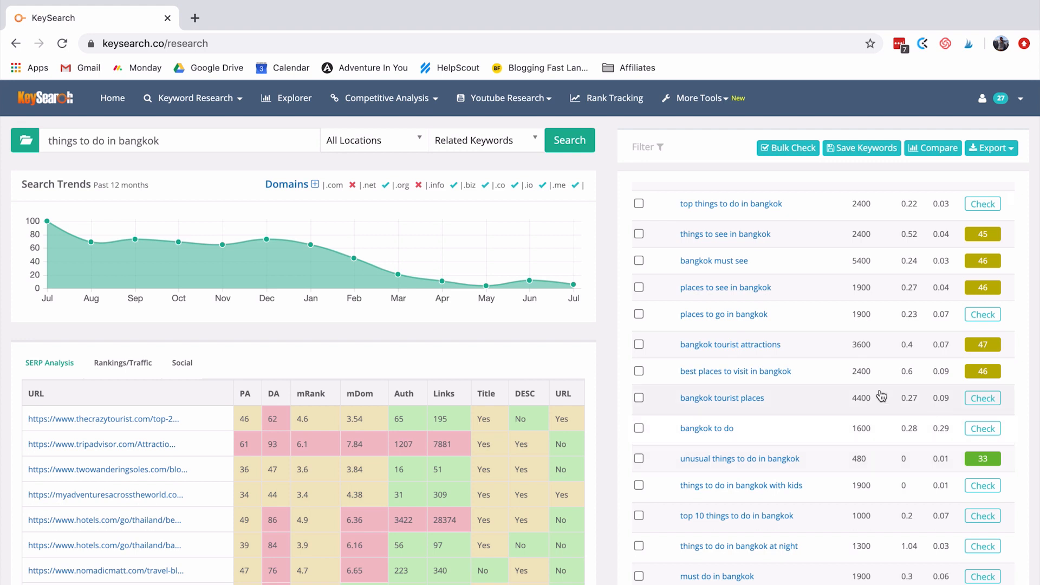
scroll(881, 396, up, 3)
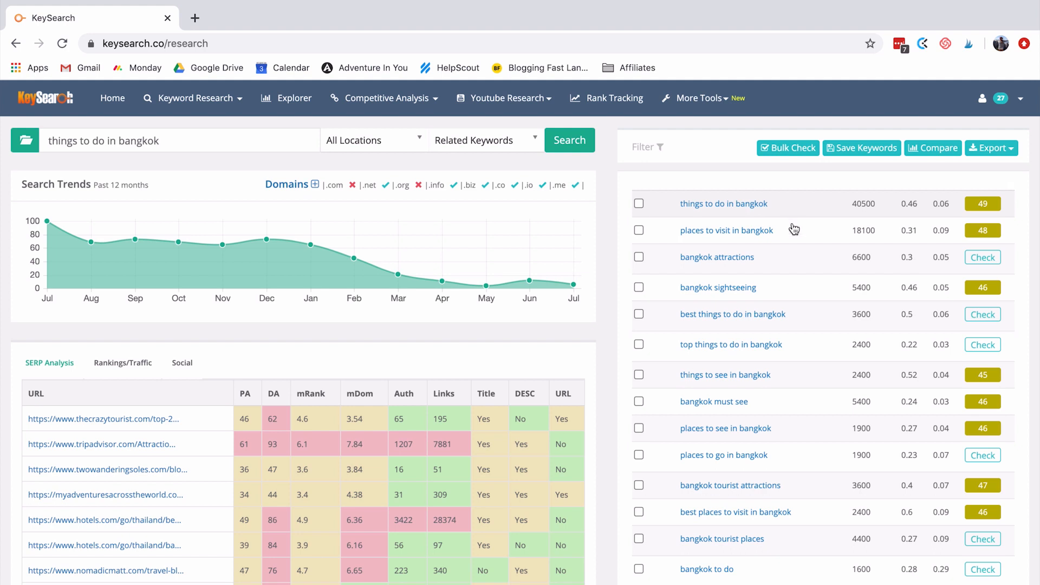
scroll(795, 211, down, 5)
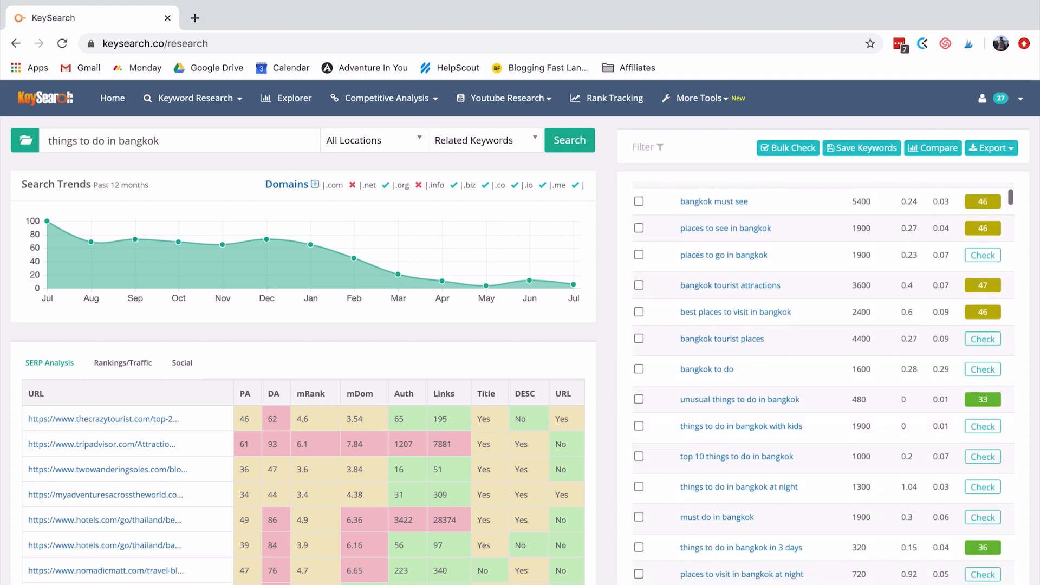
scroll(861, 374, down, 3)
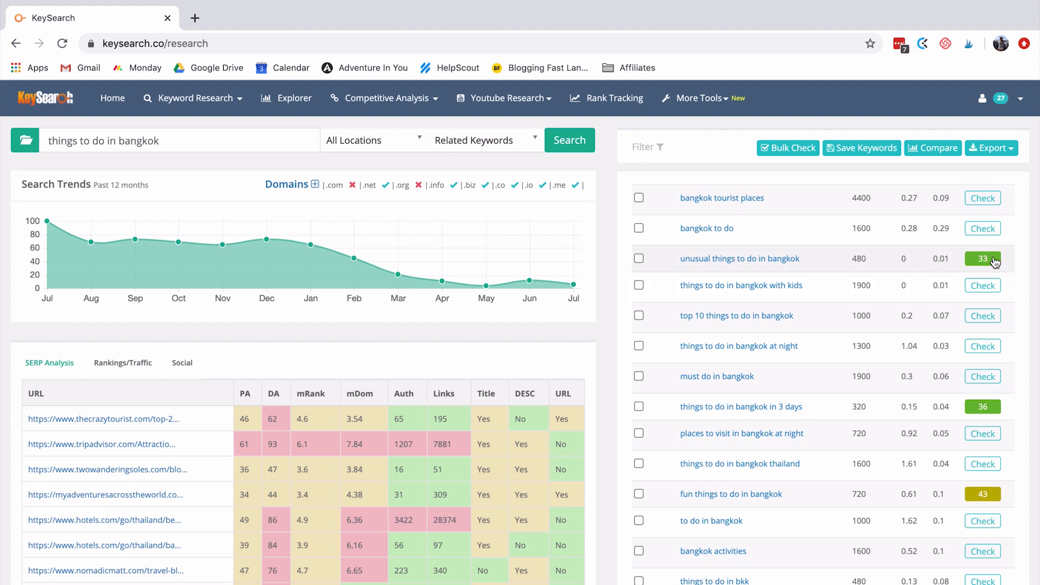
click(780, 258)
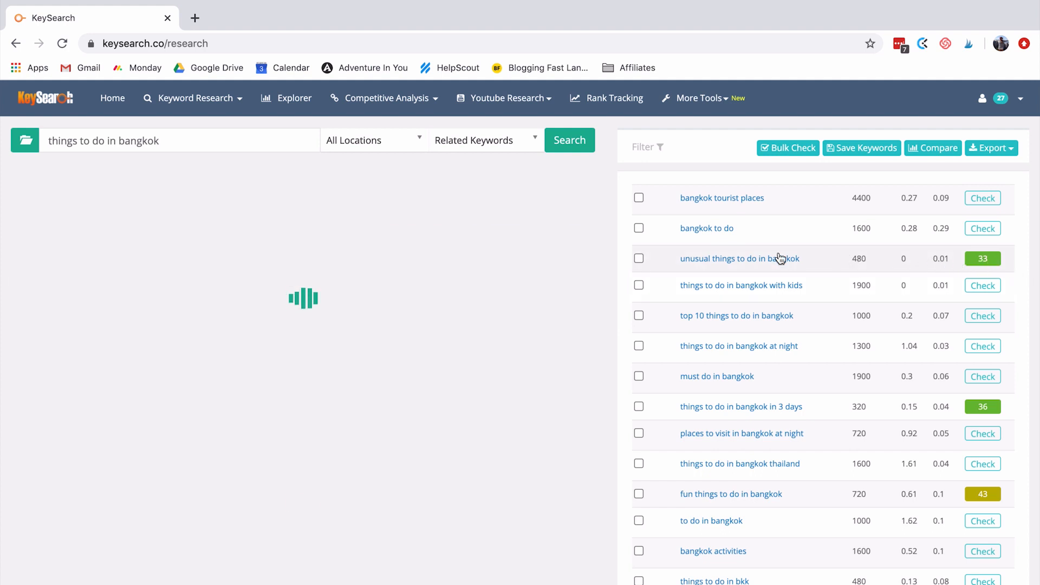
scroll(565, 331, down, 2)
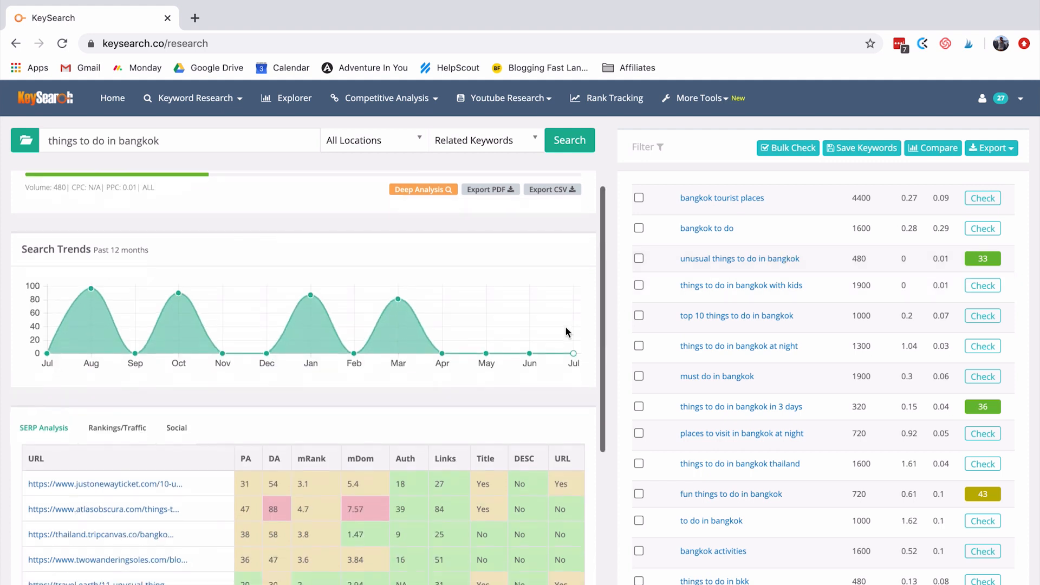
scroll(389, 426, down, 2)
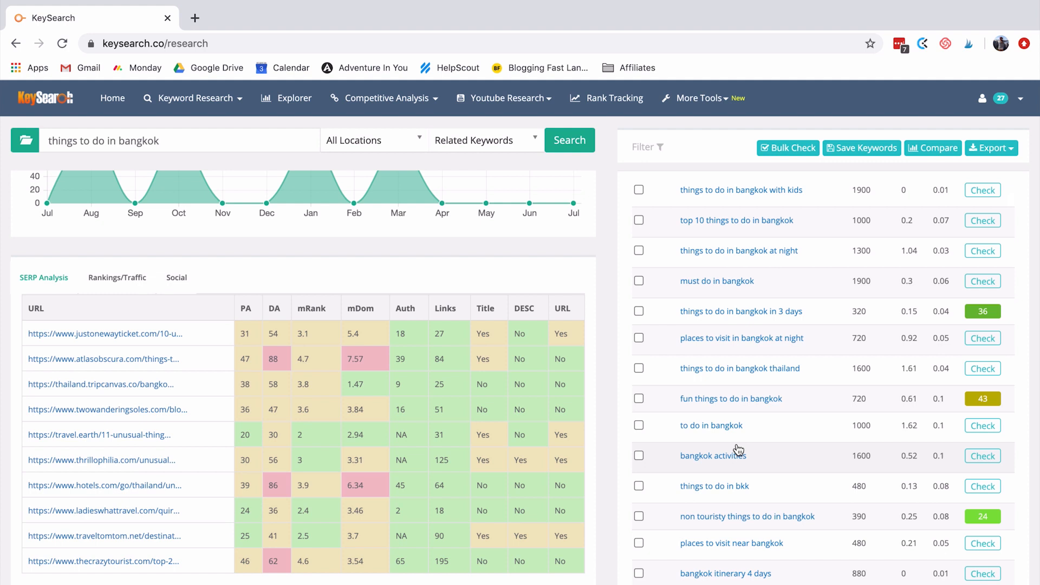
Step: Scan the rest of the related Bangkok keywords and compare their volumes and difficulty scores
scroll(737, 450, down, 5)
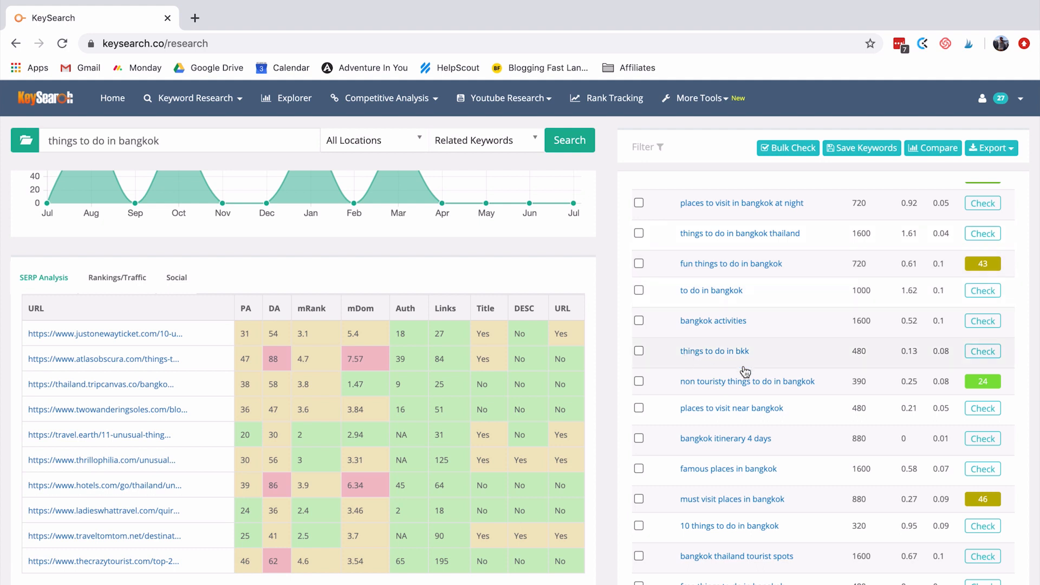
scroll(801, 391, down, 1)
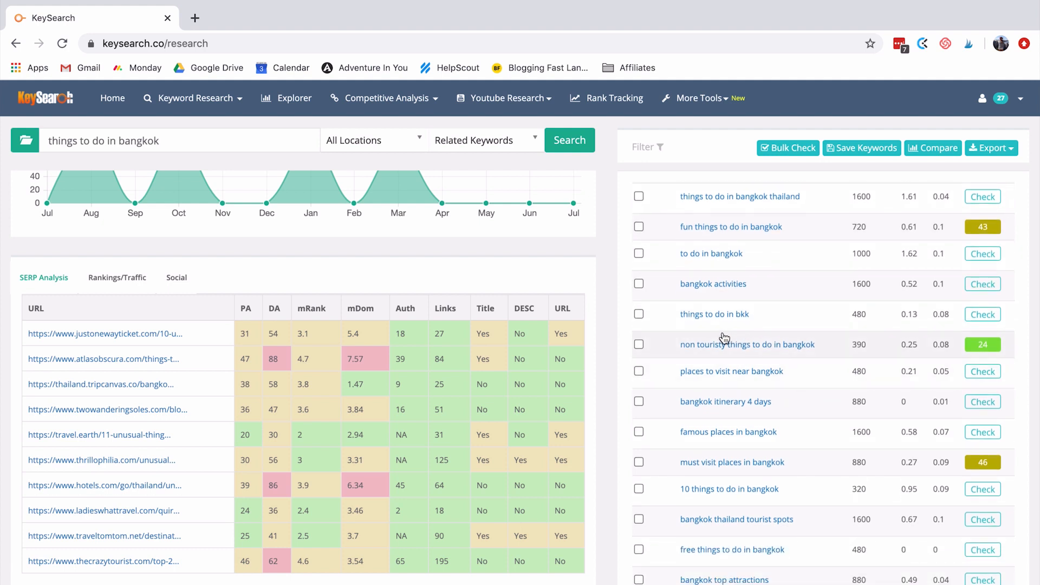
scroll(807, 353, down, 2)
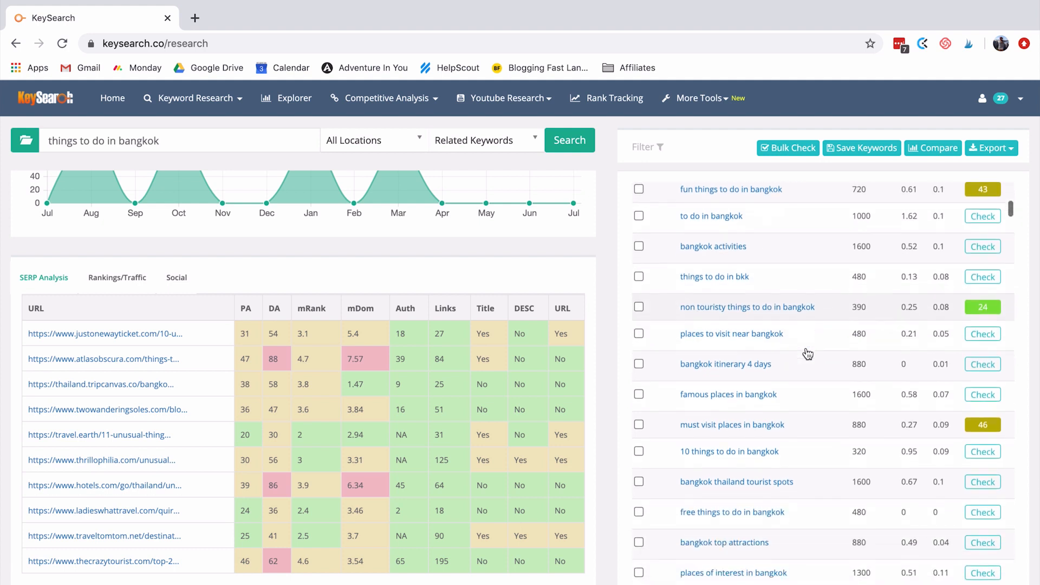
scroll(736, 569, down, 11)
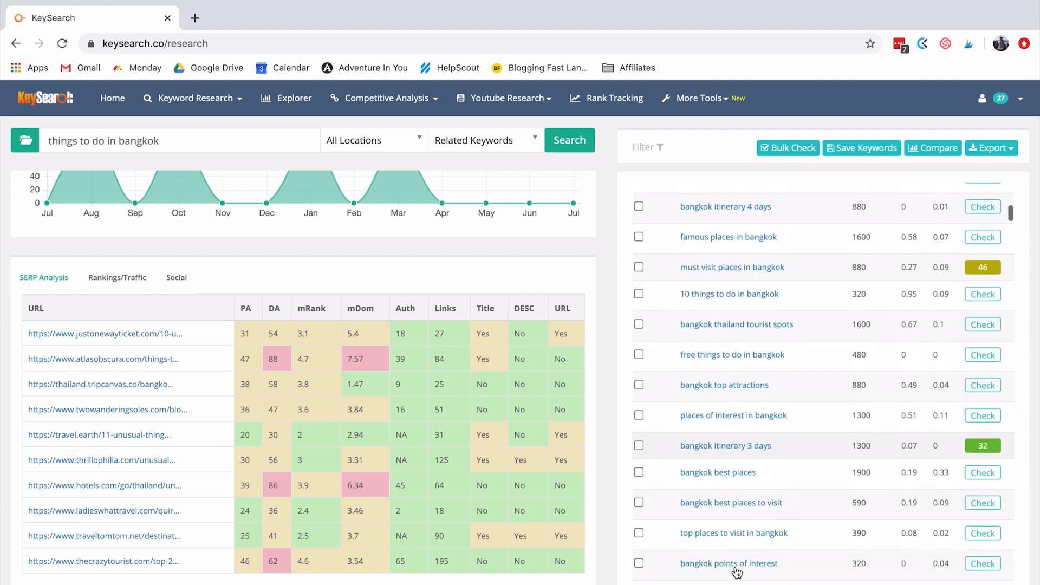
scroll(776, 445, up, 15)
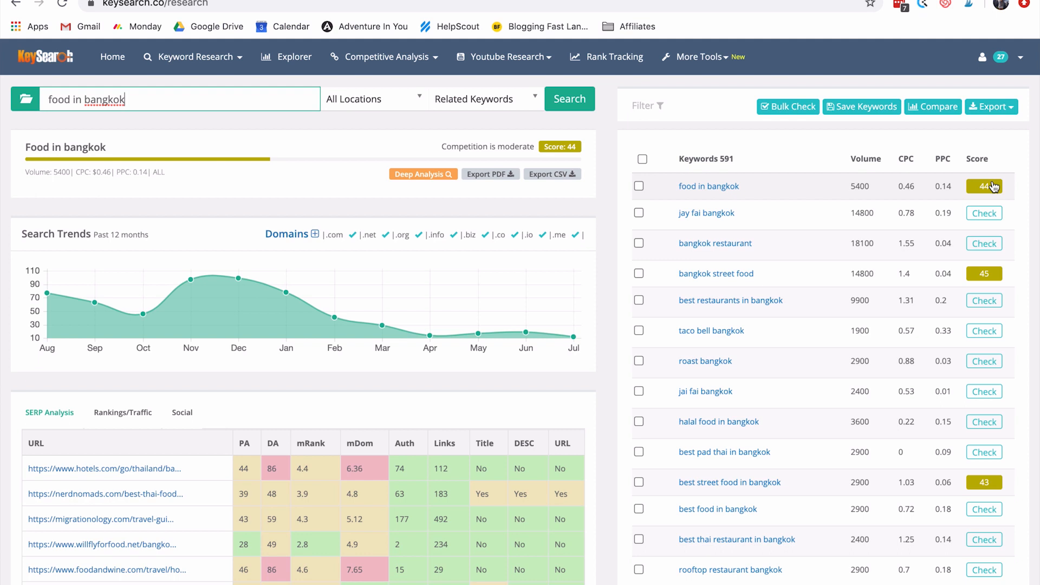
Step: Examine the SERP analysis and the related keyword list for "food in bangkok"
scroll(174, 490, down, 3)
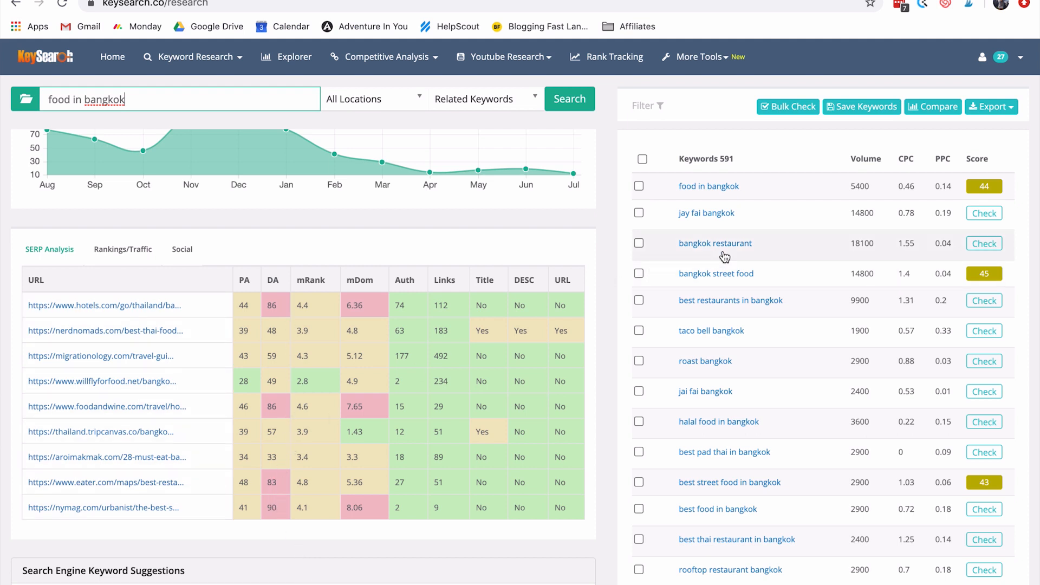
scroll(725, 256, down, 10)
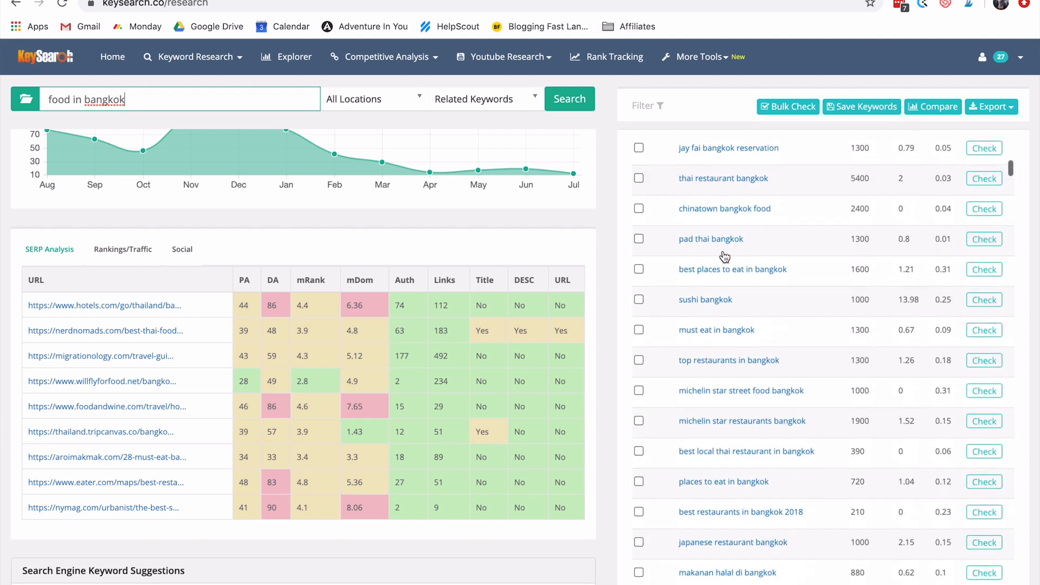
scroll(725, 256, down, 3)
scroll(725, 256, up, 15)
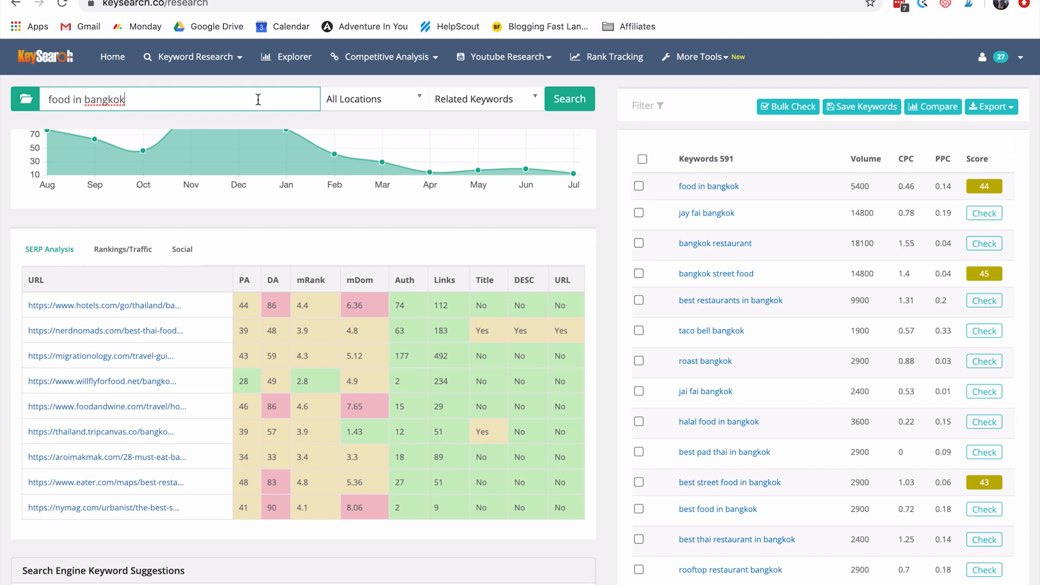
Step: Replace the search term with "best street food tour bangkok" and run the keyword search
drag(258, 99, 3, 85)
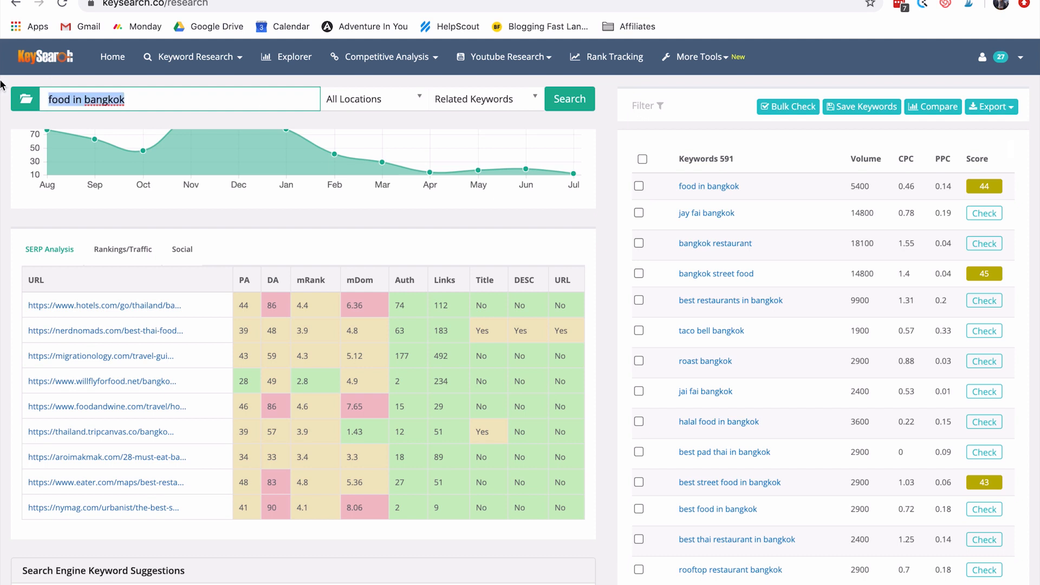
text(best street food tour bank)
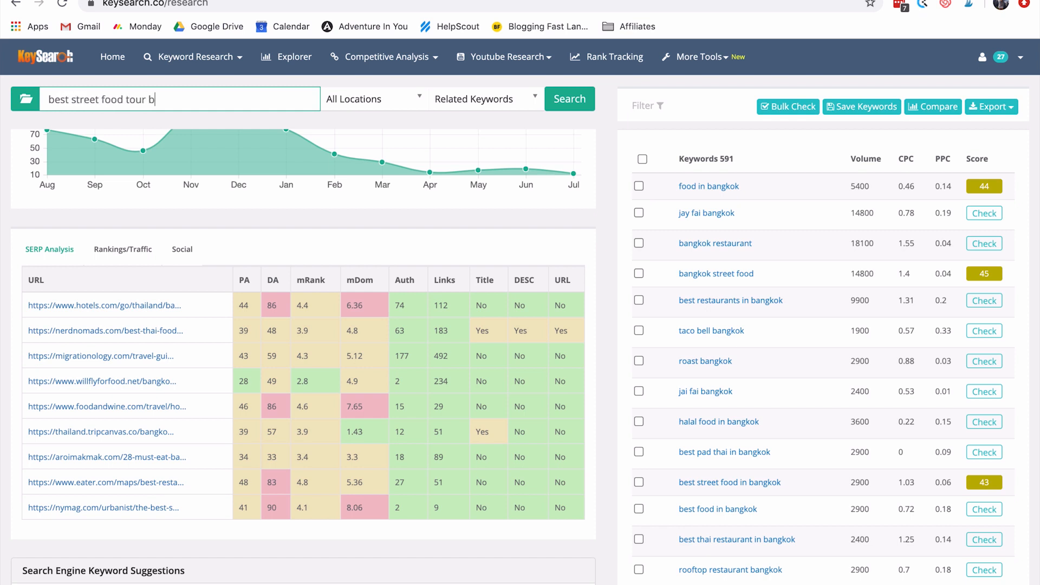
key(Return)
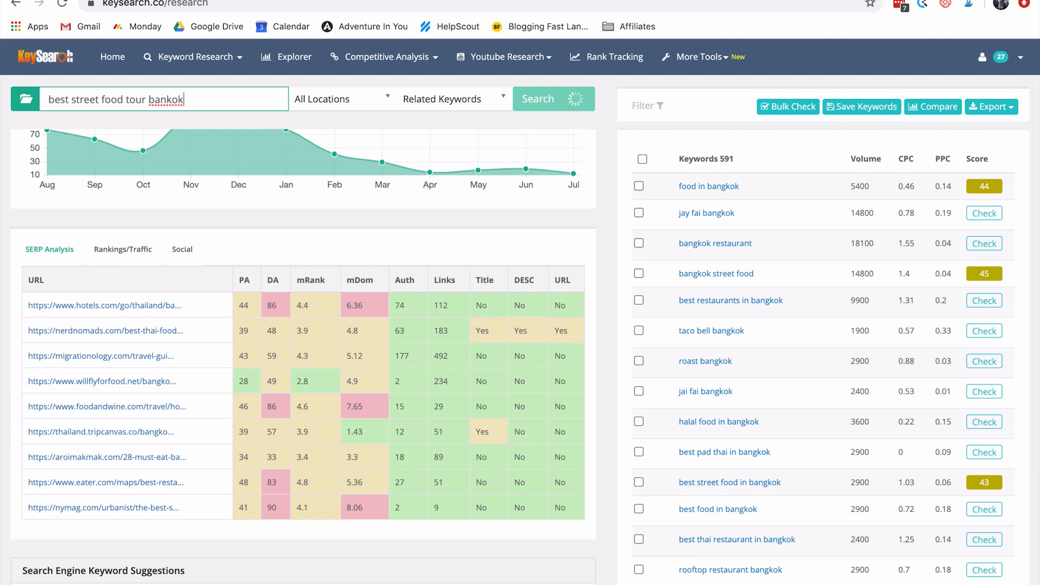
click(168, 100)
text(g)
click(569, 103)
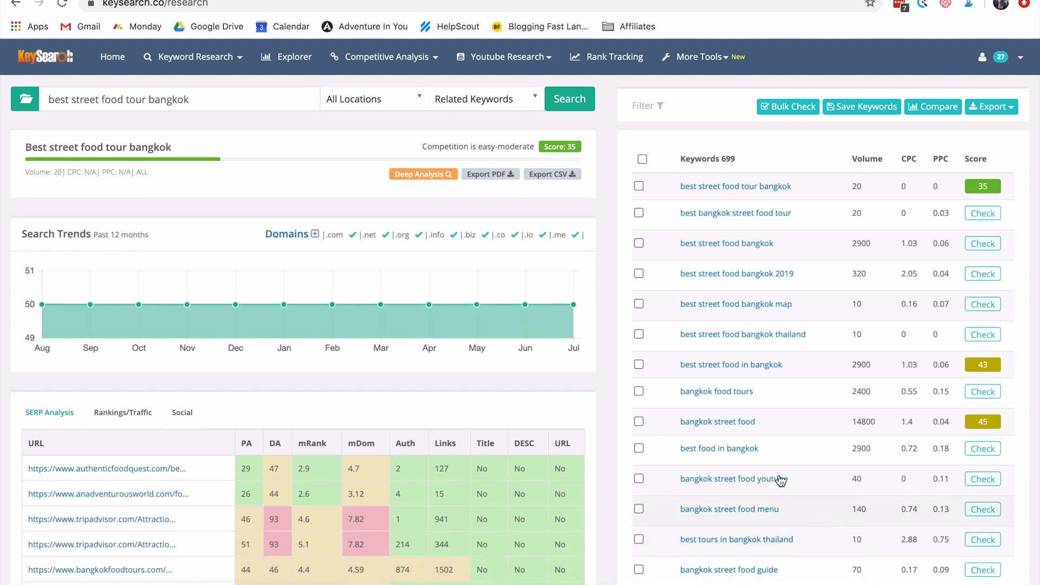
Step: Examine the related keyword scores and the SERP analysis for "best street food tour bangkok"
scroll(786, 399, down, 5)
scroll(785, 399, down, 4)
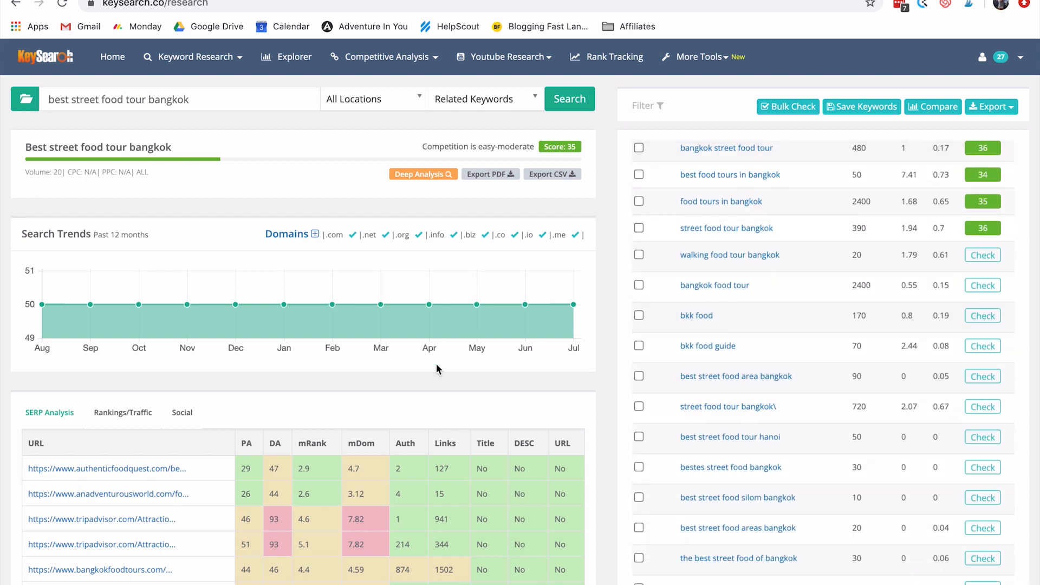
scroll(374, 431, down, 3)
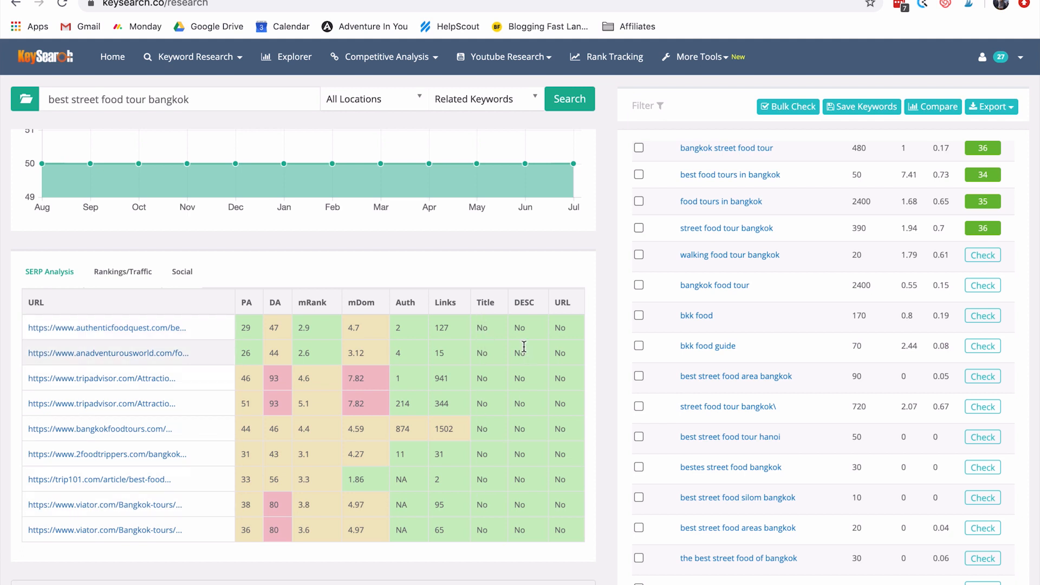
scroll(555, 339, up, 3)
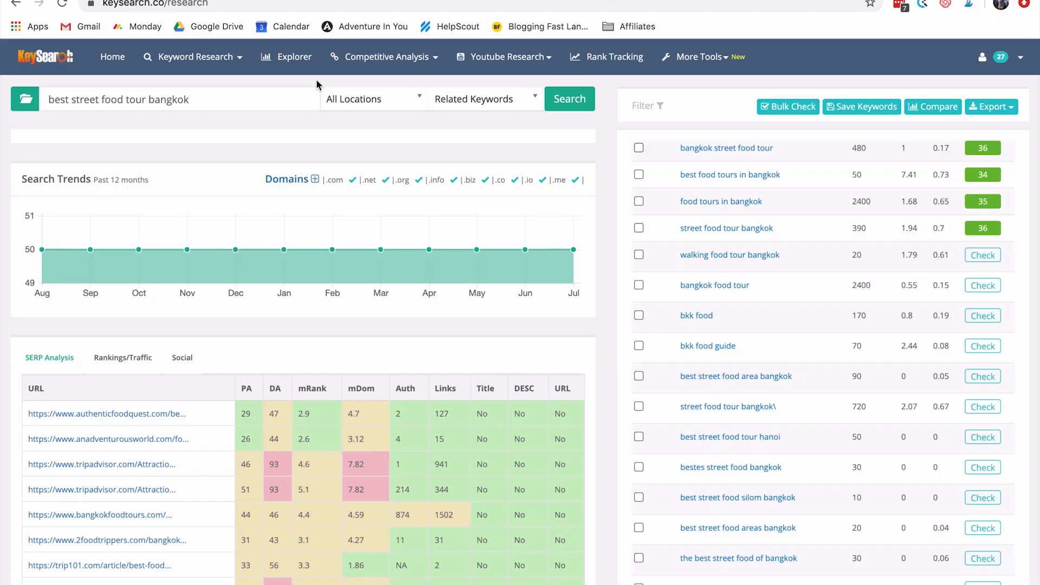
click(389, 64)
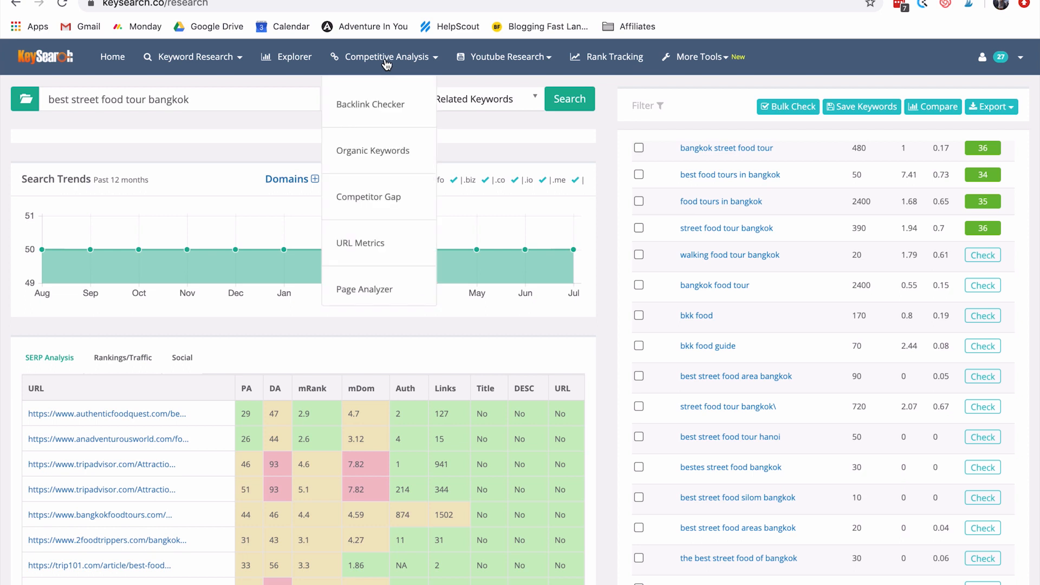
click(366, 160)
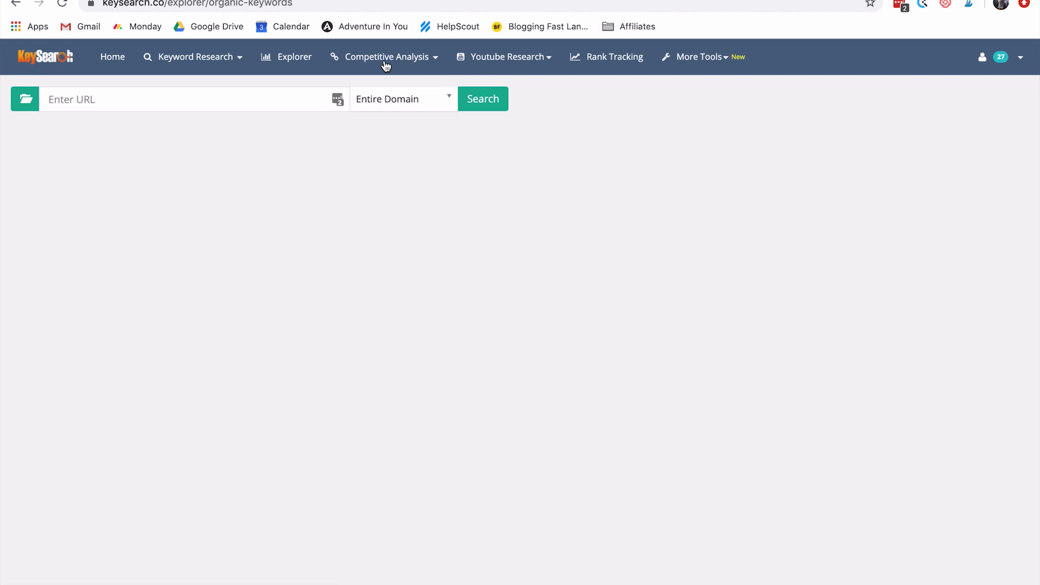
click(386, 65)
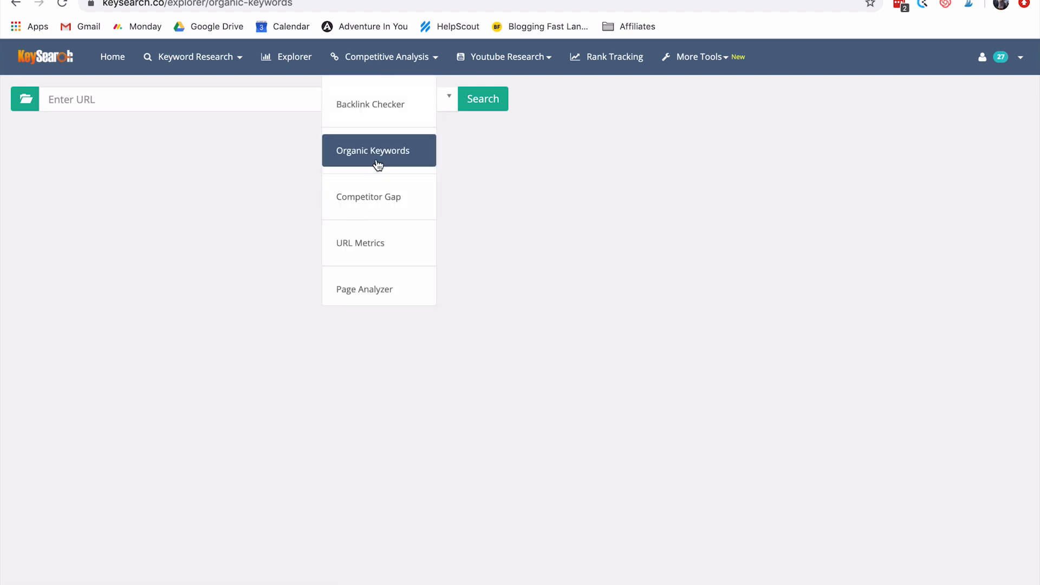
click(232, 96)
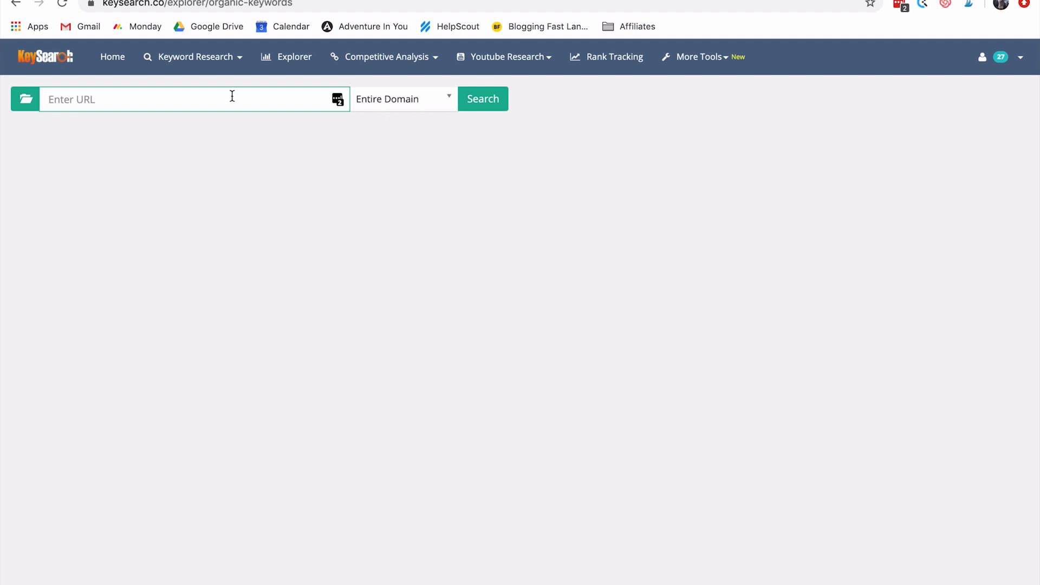
text(www.heyketo)
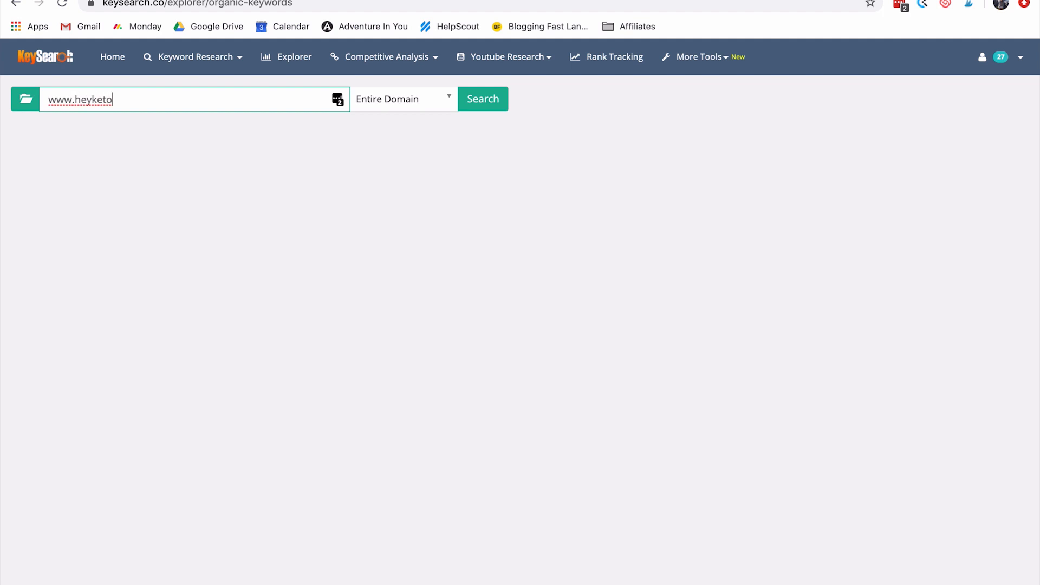
text(mama.com)
click(486, 99)
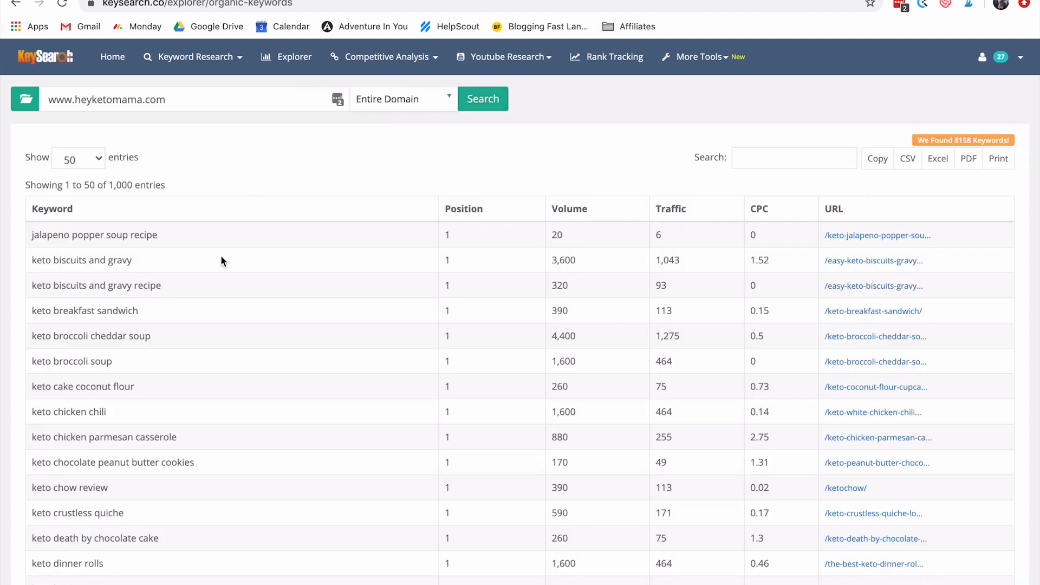
scroll(208, 258, down, 3)
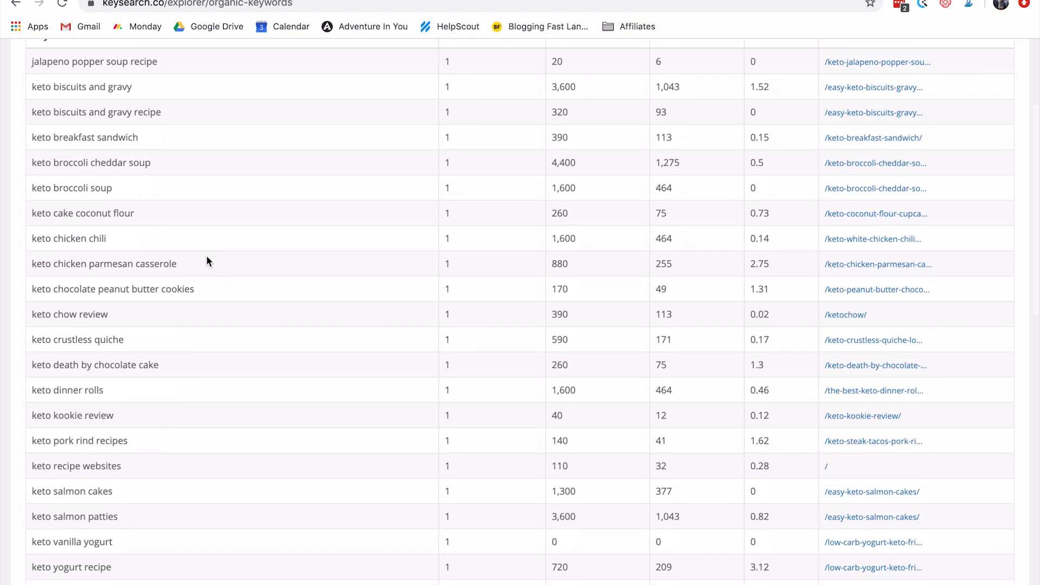
scroll(212, 255, up, 2)
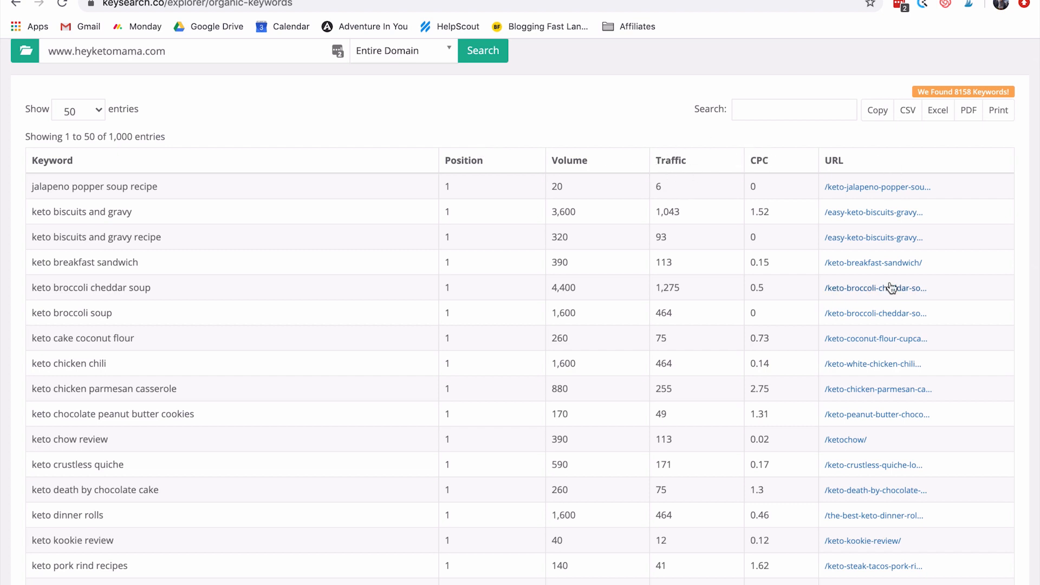
scroll(890, 496, down, 5)
scroll(706, 490, up, 6)
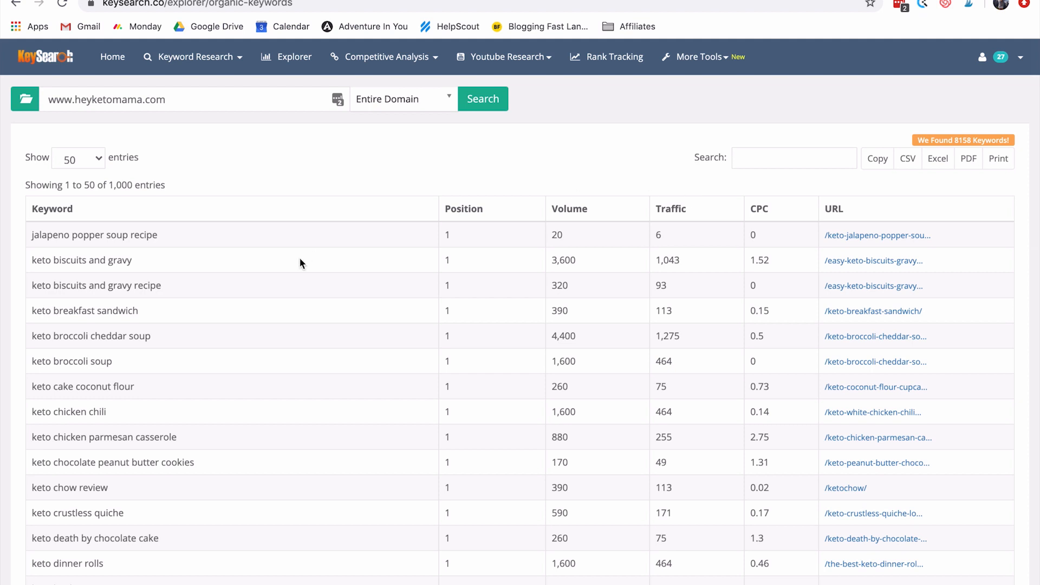
scroll(301, 264, down, 1)
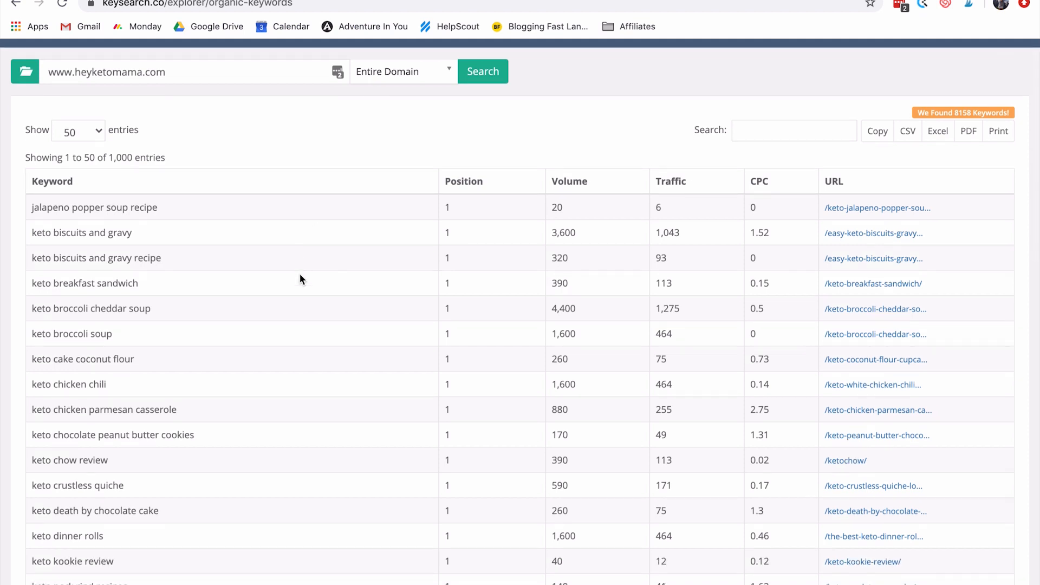
scroll(300, 383, down, 5)
scroll(301, 383, down, 7)
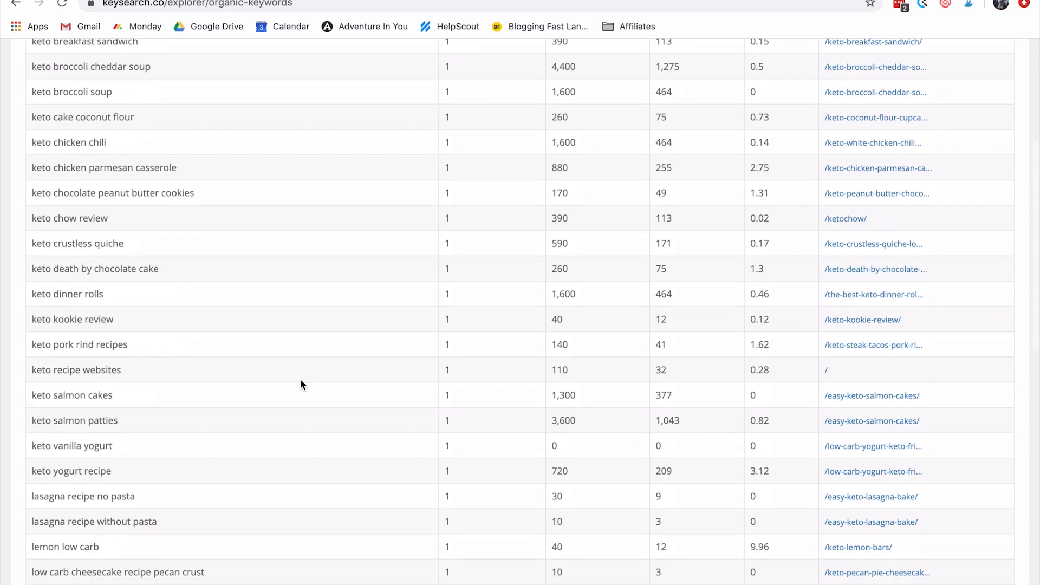
scroll(300, 379, down, 4)
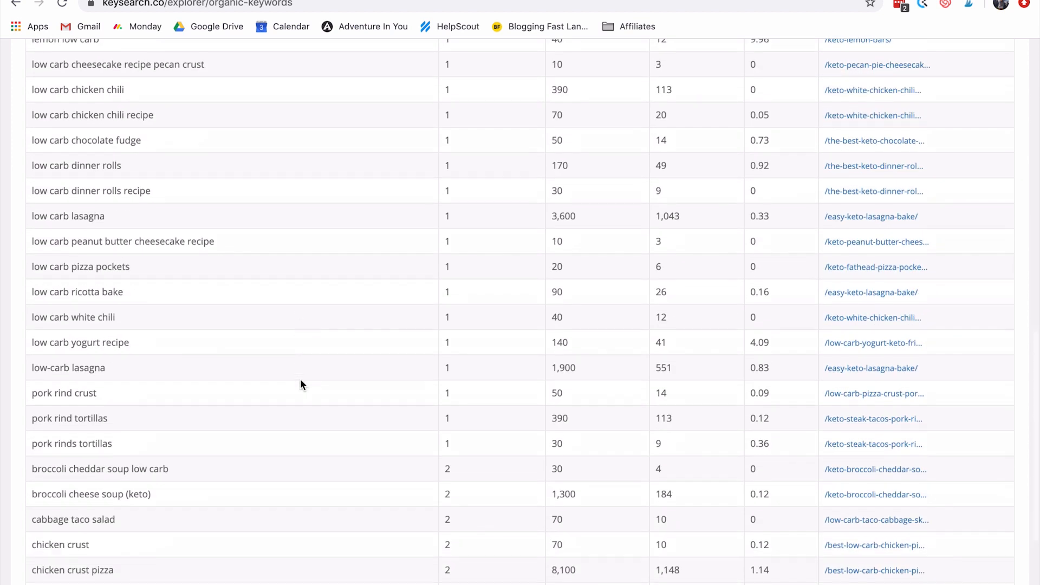
scroll(487, 138, up, 15)
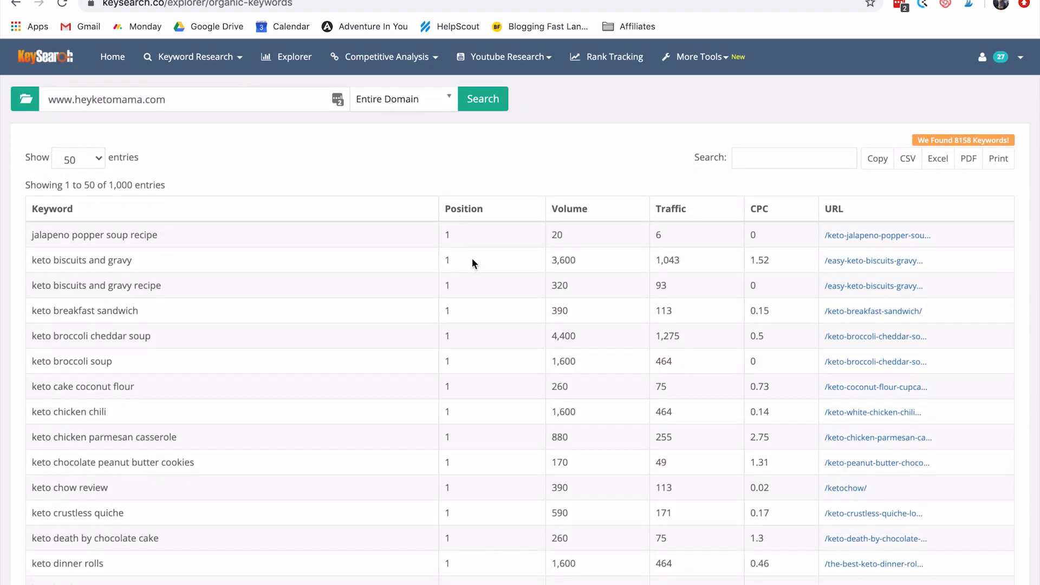
scroll(463, 339, down, 20)
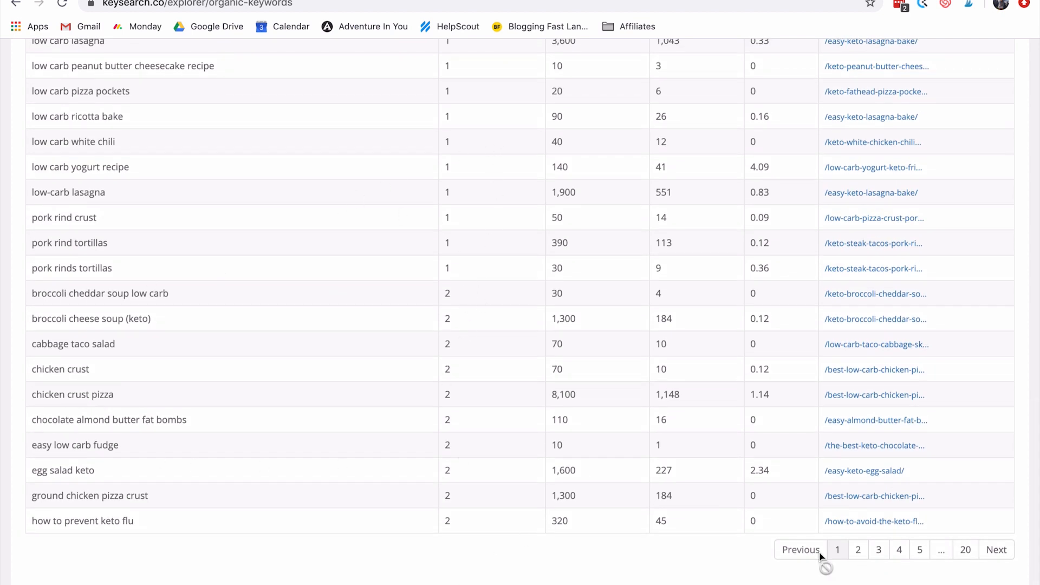
scroll(670, 420, up, 20)
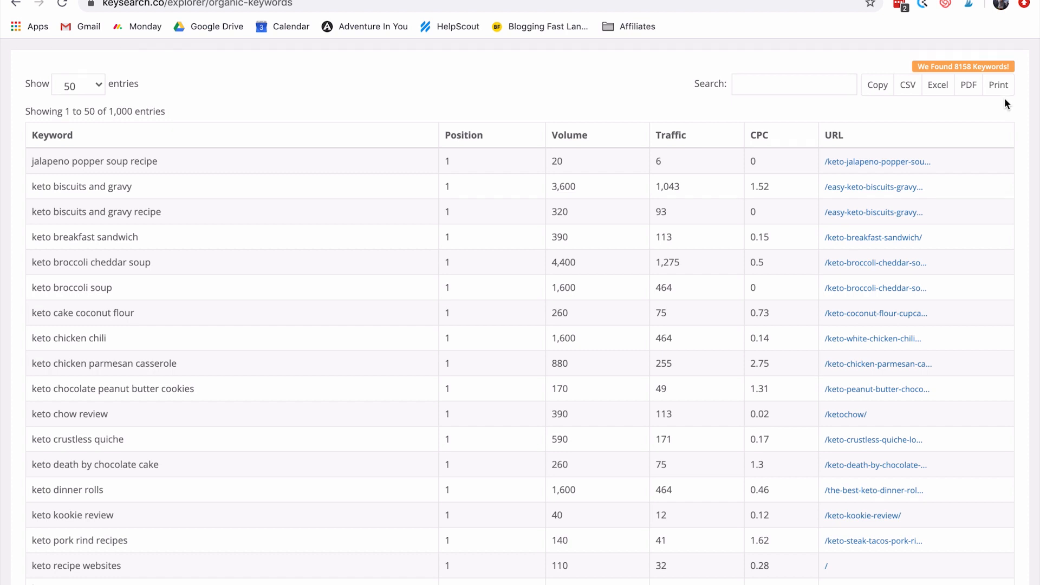
scroll(1004, 103, up, 1)
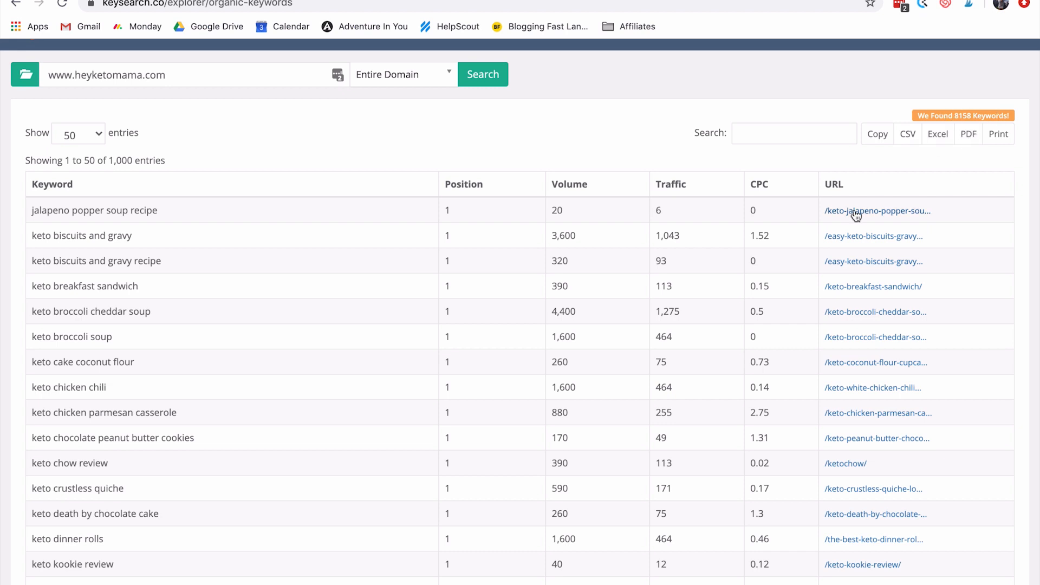
scroll(249, 249, up, 1)
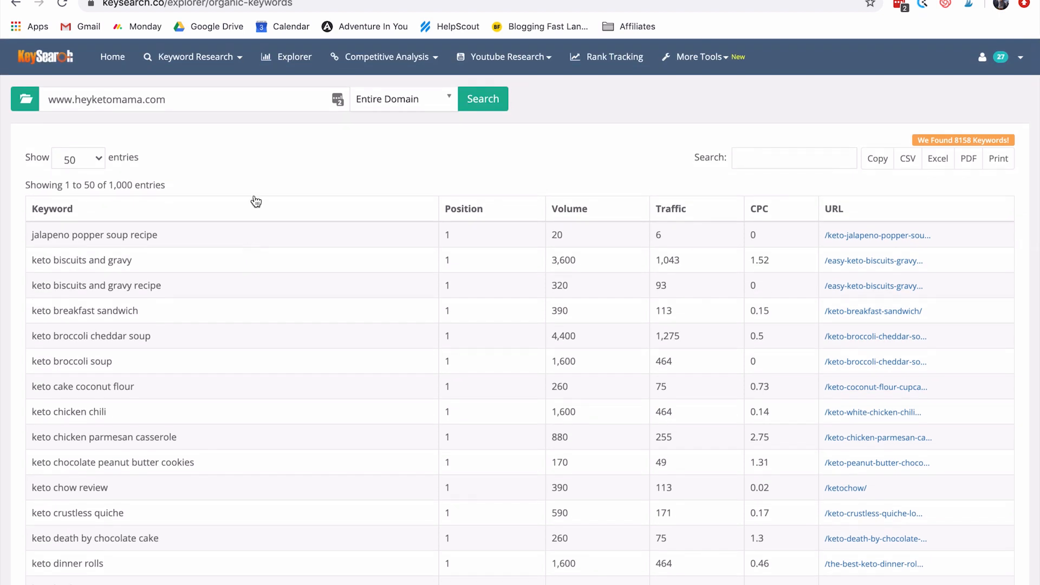
Step: Open the rank tracking overview to view the tracked keywords for adventureinyou.com
click(388, 62)
click(616, 61)
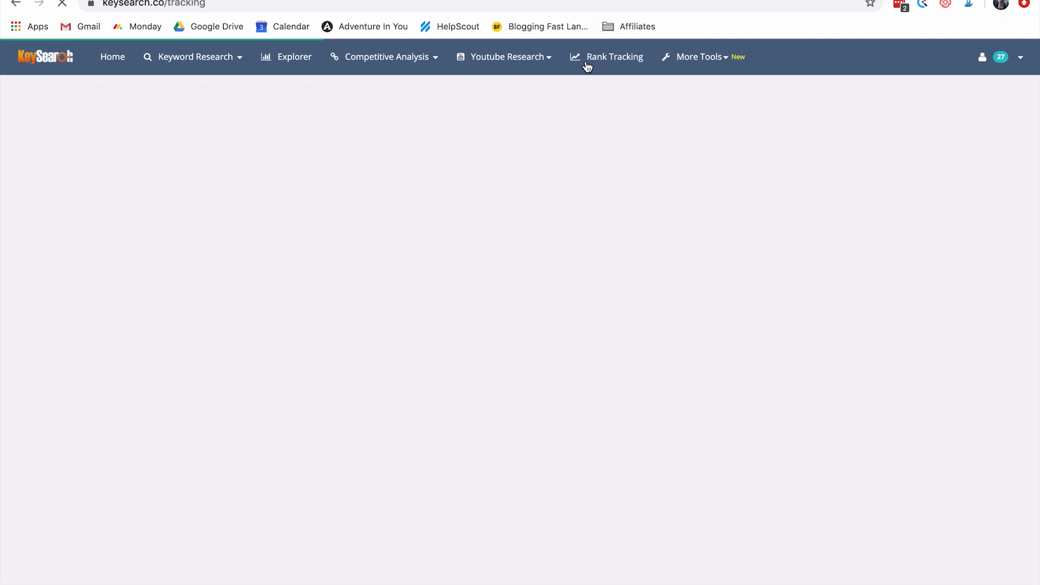
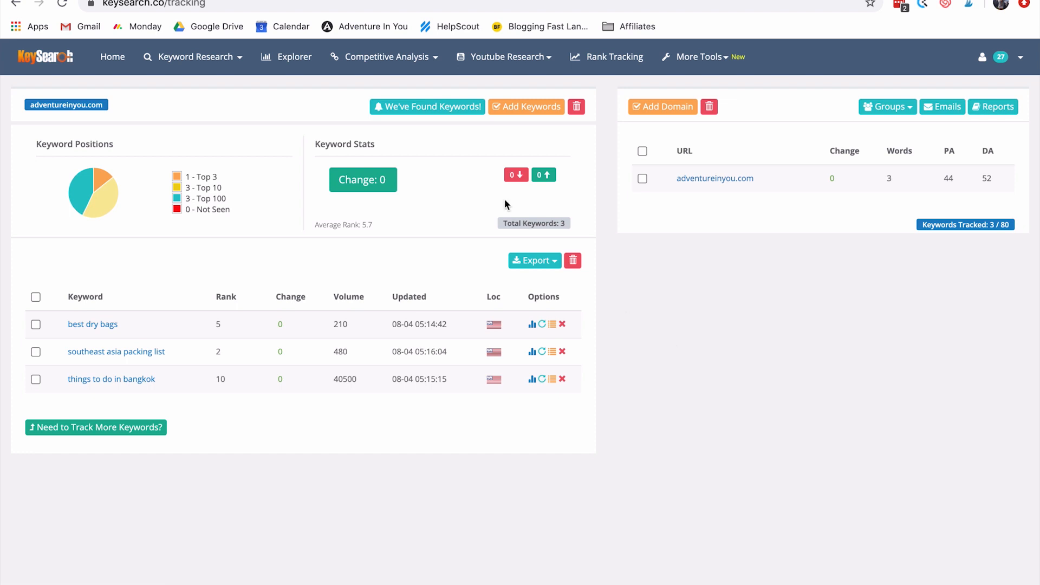
click(427, 64)
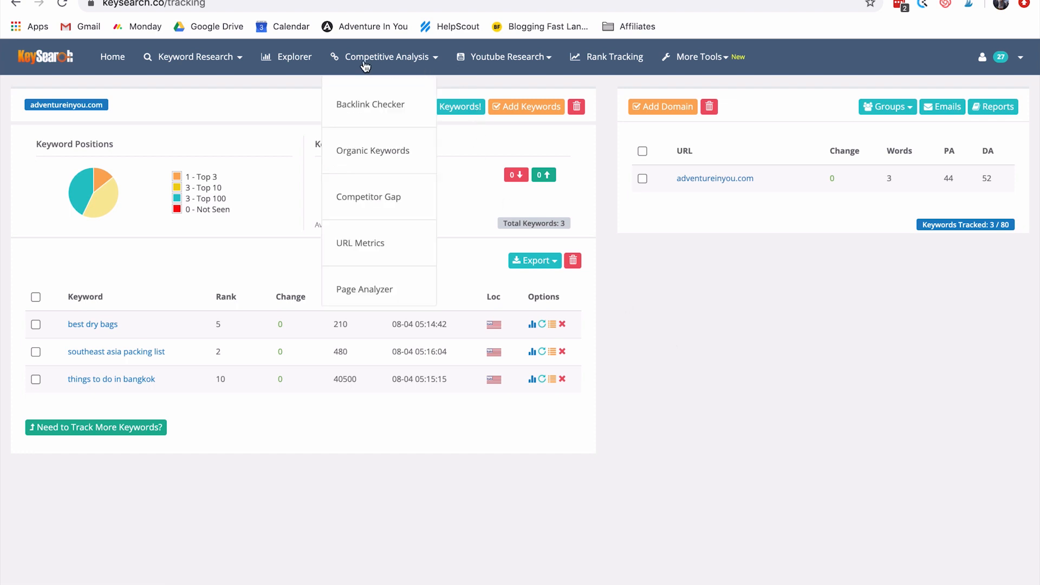
click(387, 107)
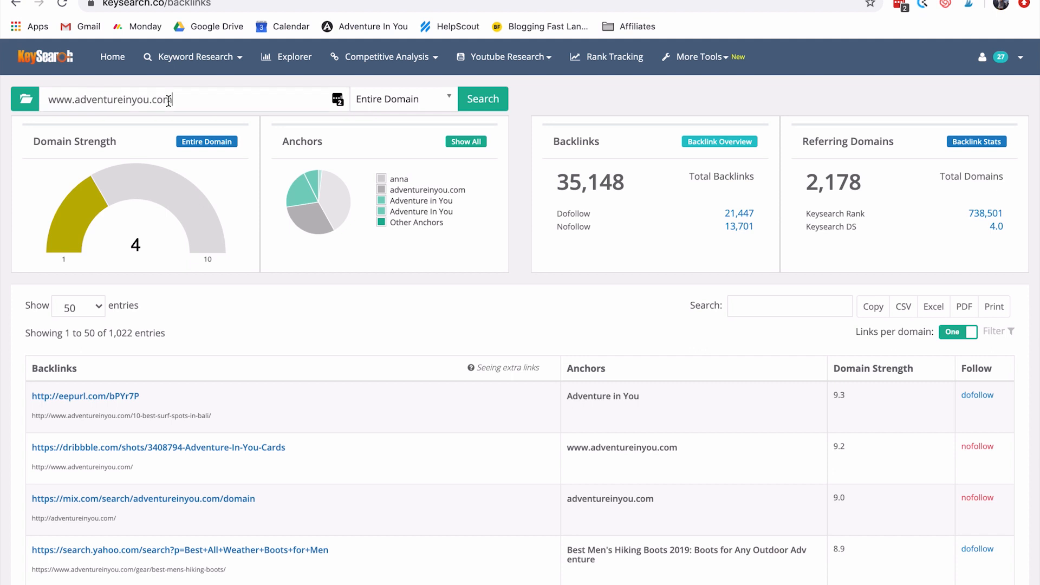
drag(173, 99, 57, 92)
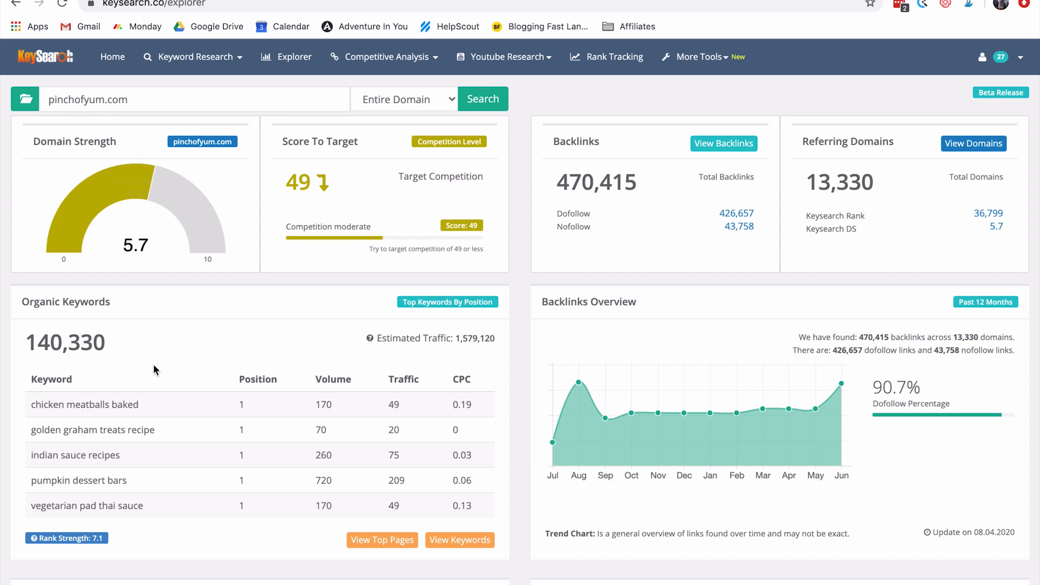
Step: Examine the Explorer overview of pinchofyum.com, covering organic keywords, backlinks, top competitors, referring domains and ranking distribution
scroll(214, 476, down, 1)
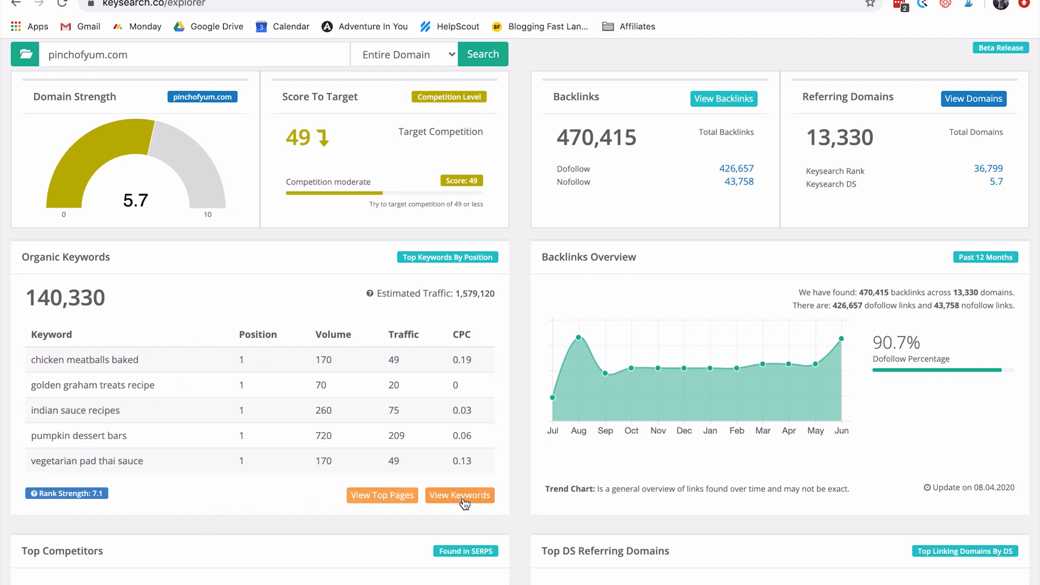
scroll(352, 390, down, 2)
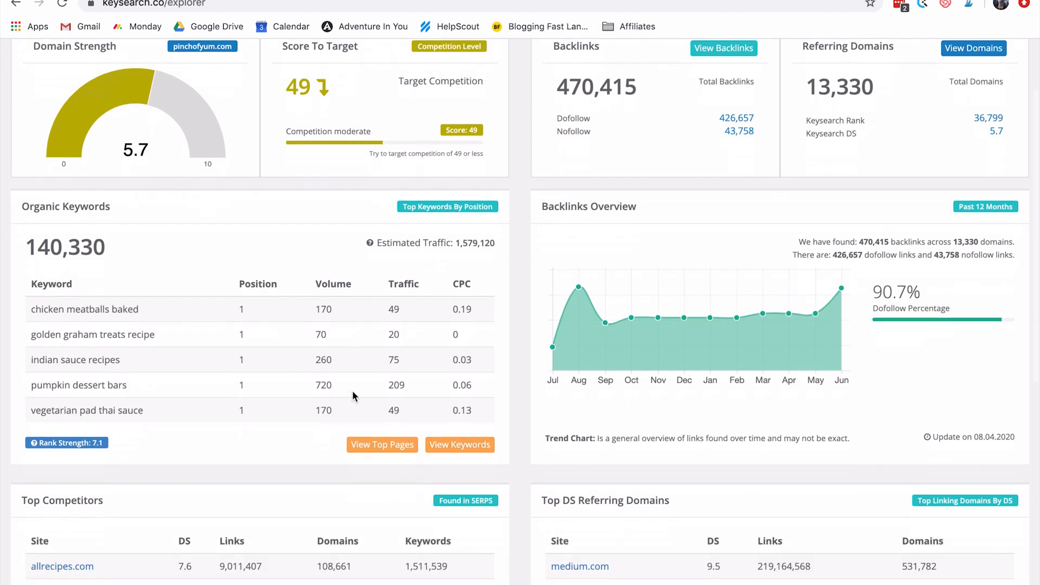
scroll(243, 346, up, 3)
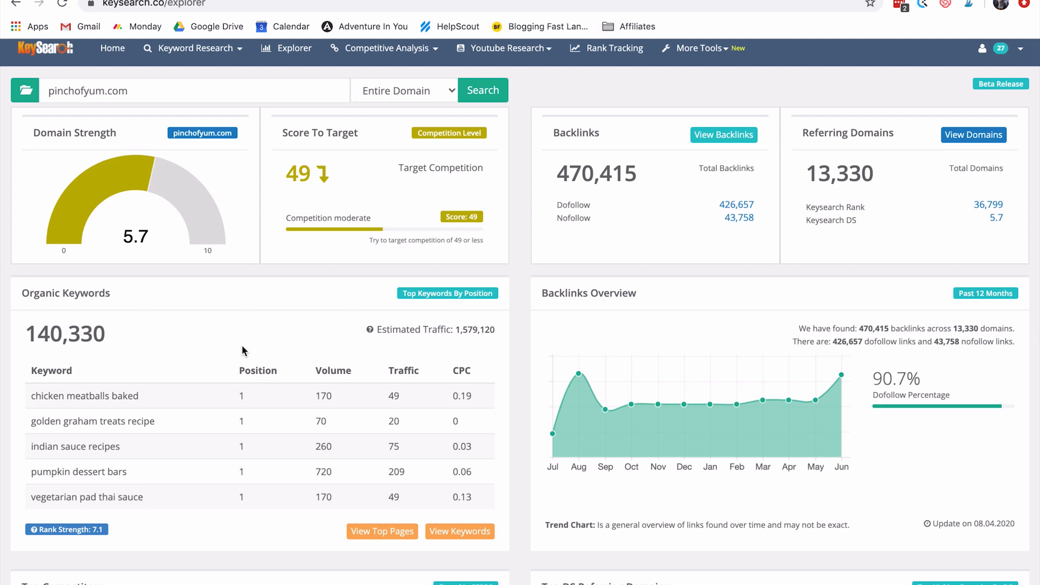
scroll(242, 345, down, 5)
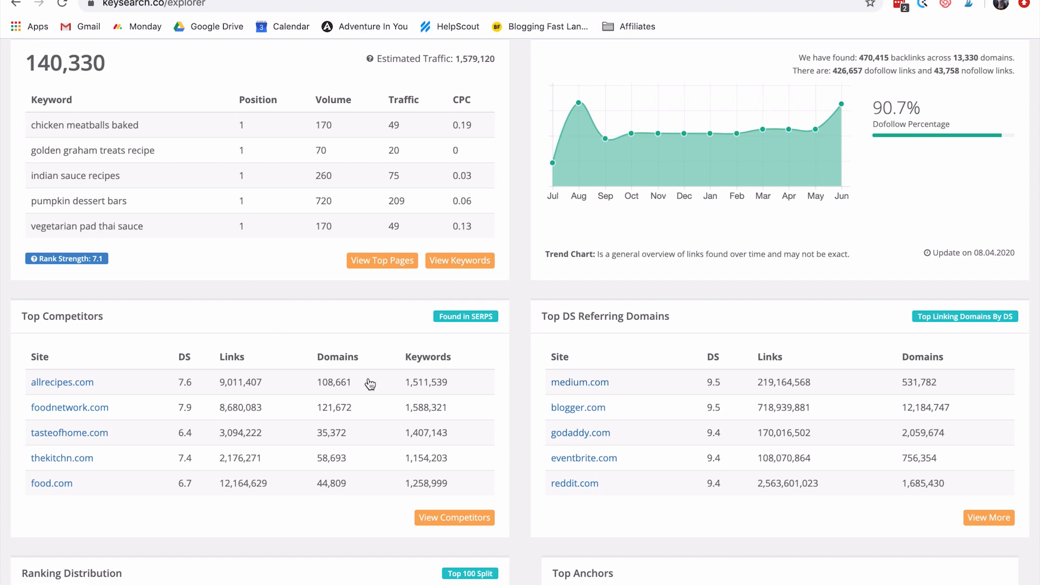
scroll(518, 379, up, 2)
scroll(518, 379, down, 4)
scroll(517, 386, down, 3)
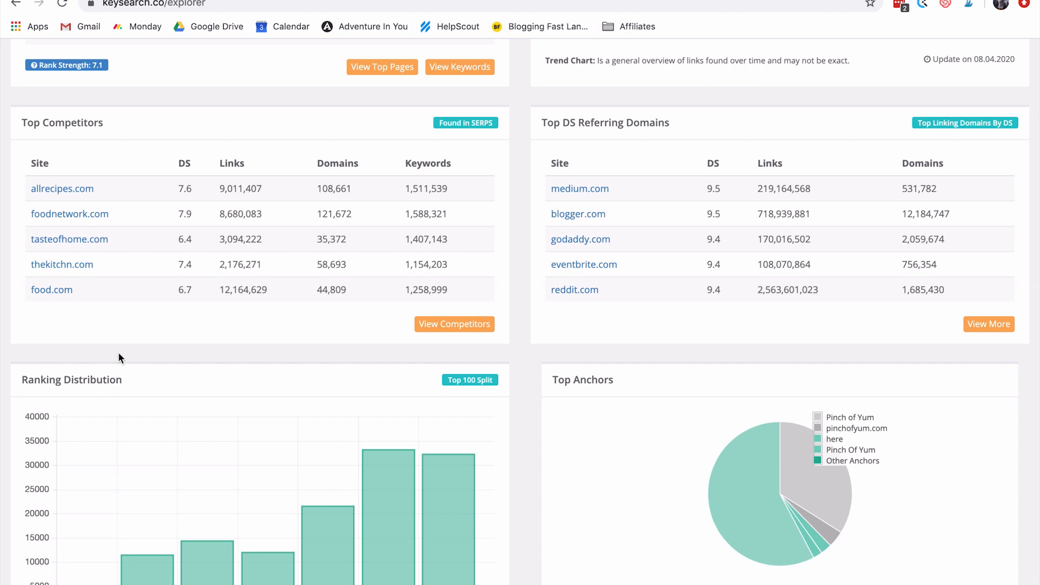
scroll(499, 392, up, 4)
scroll(499, 388, up, 10)
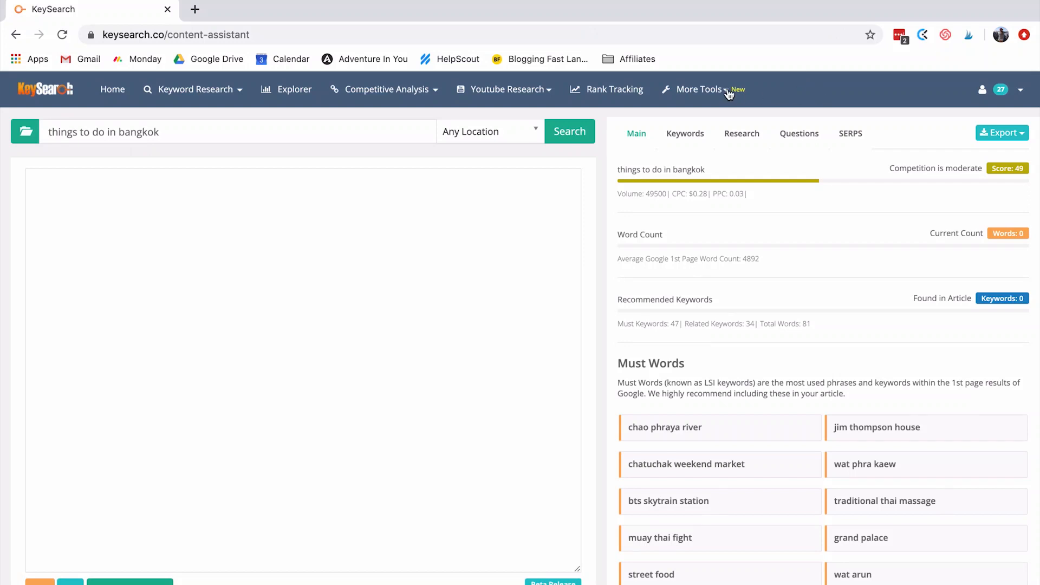
Step: Open the Content Assistant analysis for the keyword "things to do in bangkok"
click(726, 90)
click(716, 133)
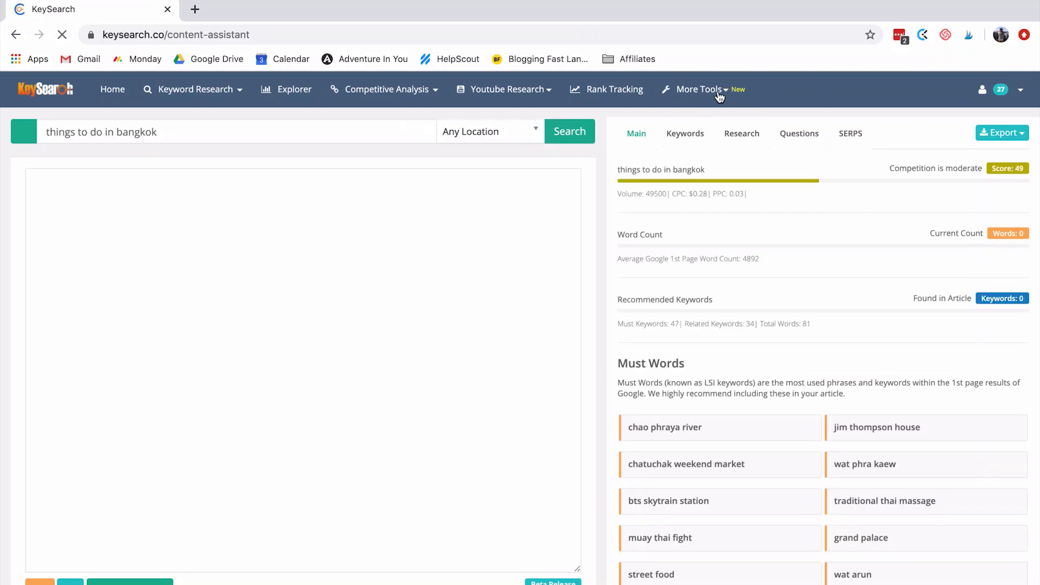
click(171, 133)
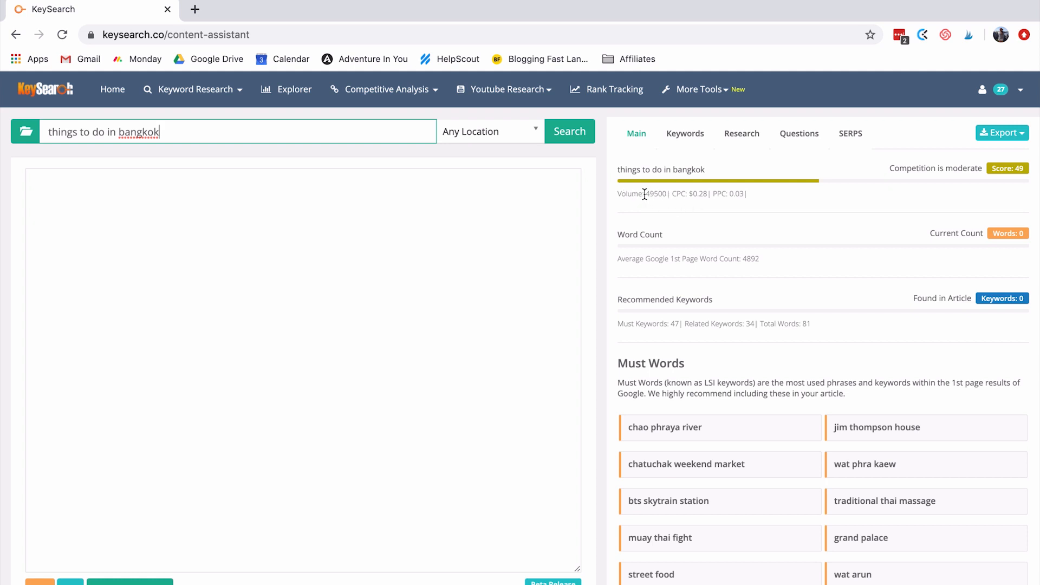
Step: Examine the search volume, average first-page word count, recommended keywords and Must Words list for "things to do in bangkok"
drag(646, 194, 658, 194)
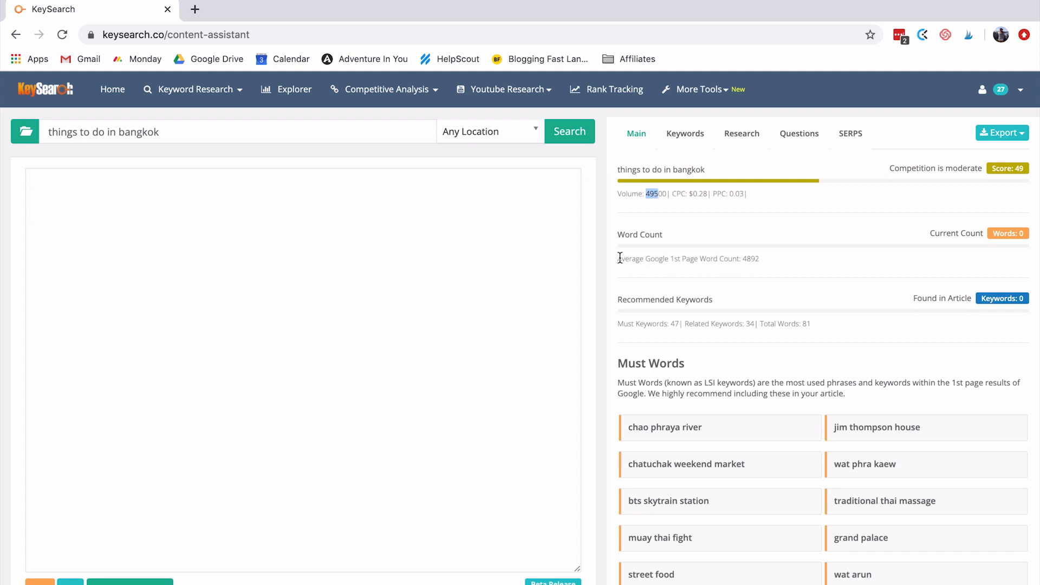
drag(617, 259, 761, 275)
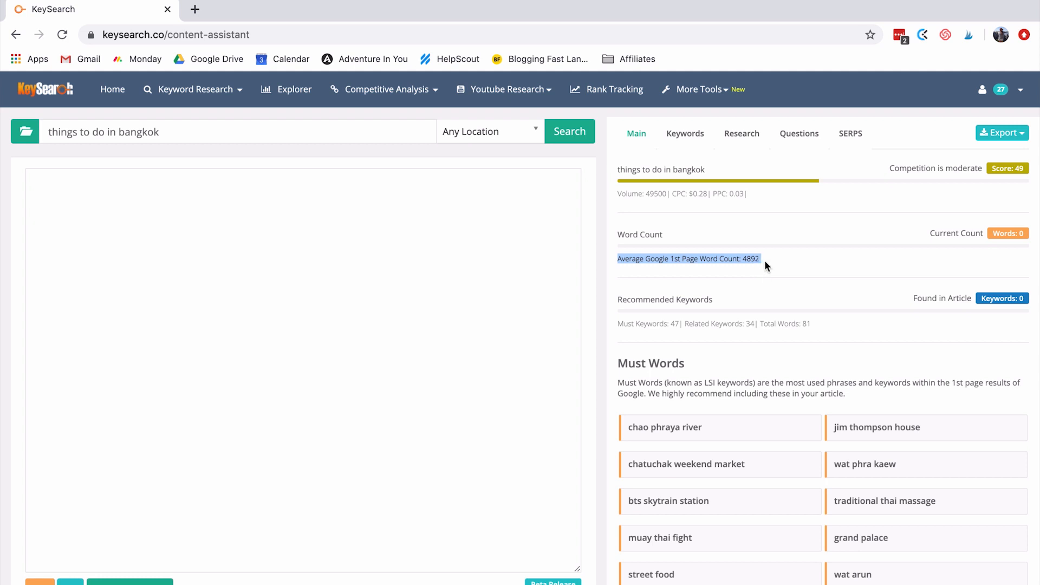
click(743, 261)
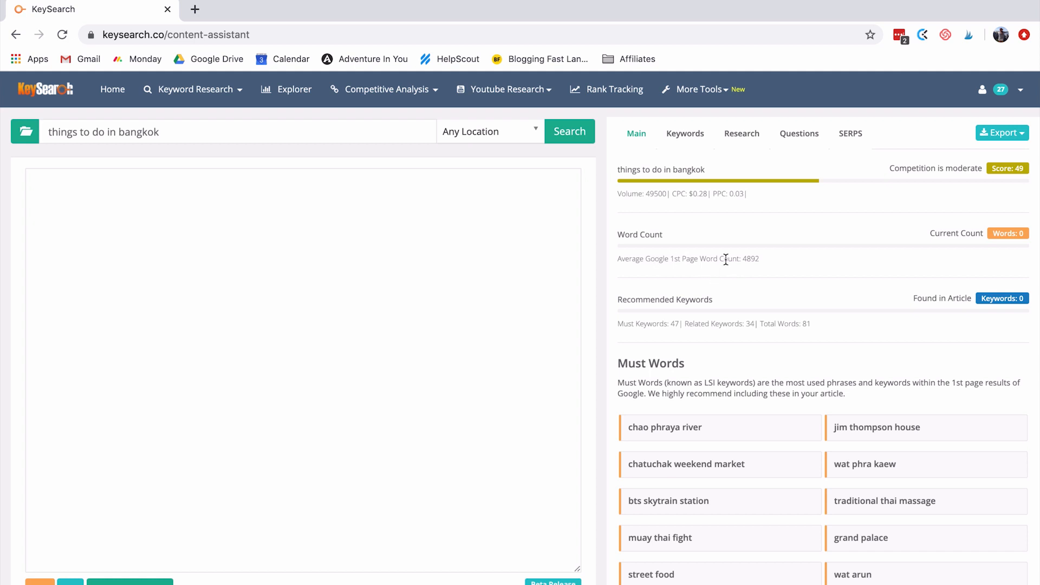
drag(742, 259, 762, 261)
drag(625, 325, 765, 329)
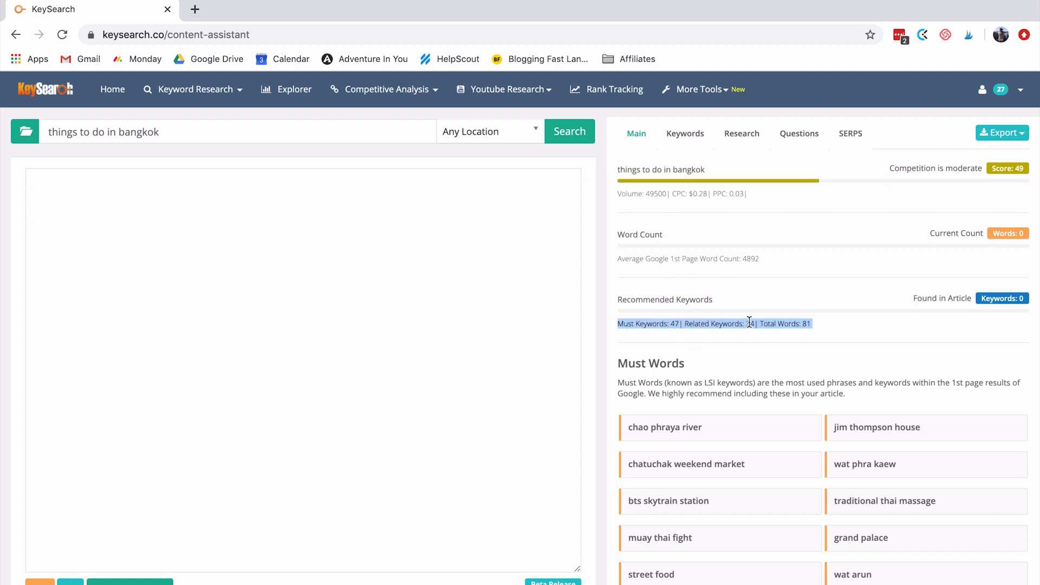
click(769, 345)
scroll(835, 362, down, 3)
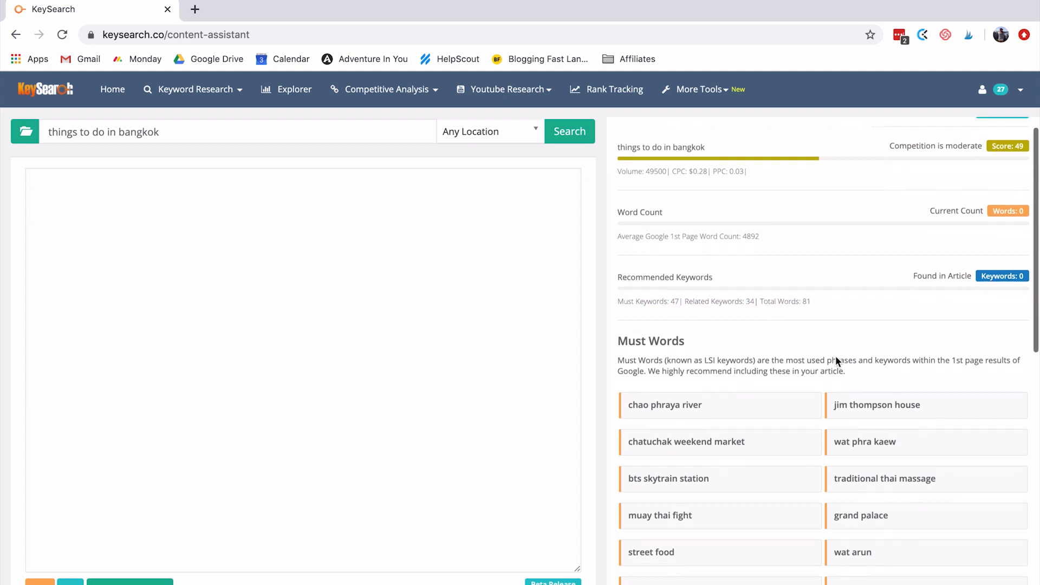
scroll(812, 319, down, 2)
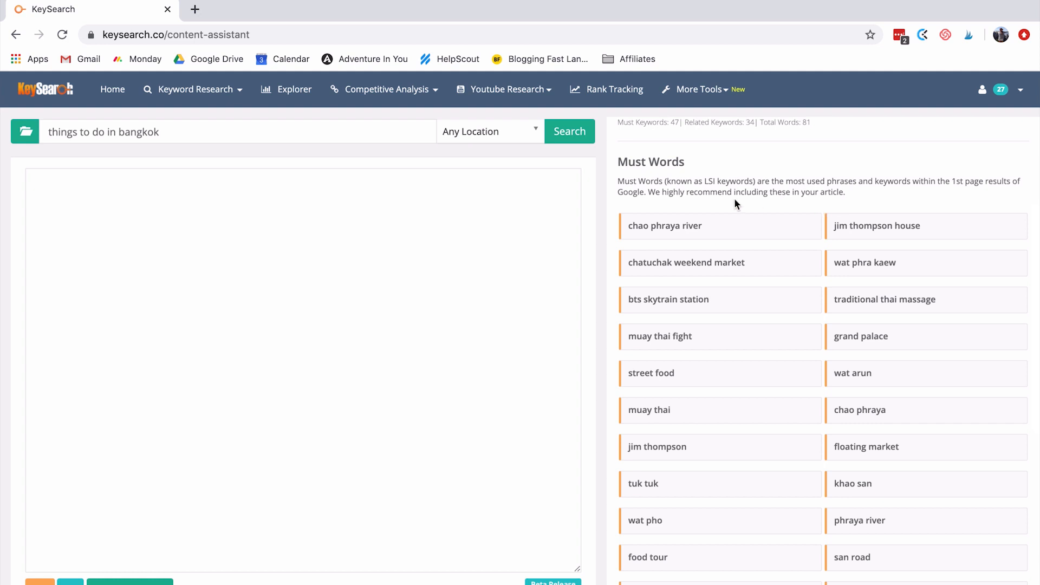
scroll(767, 238, down, 1)
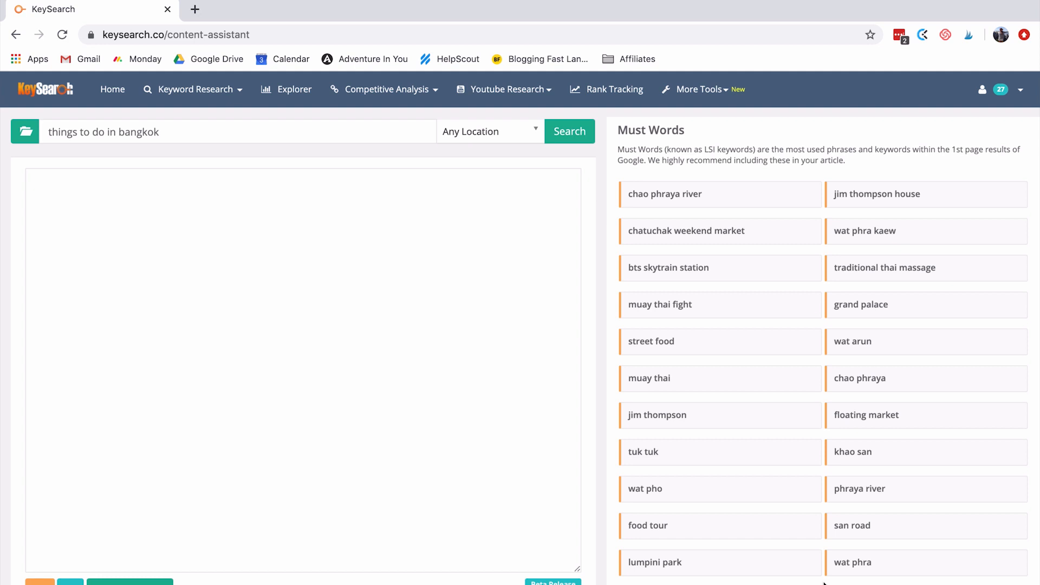
scroll(825, 583, down, 4)
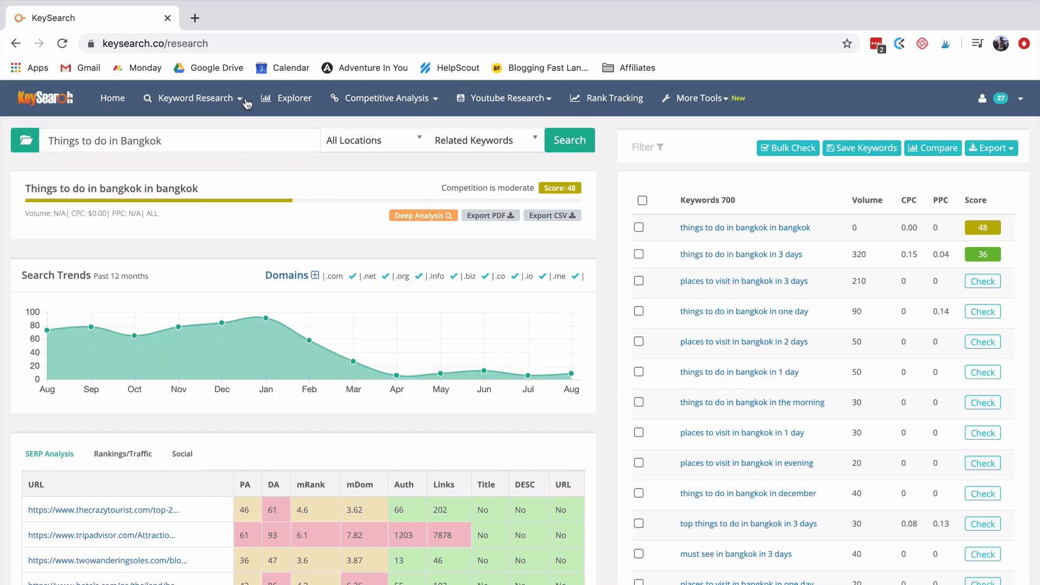
Step: Open the Brainstorm tool and enter "Things to do in Bangkok" to get keyword suggestions from several search engines
click(241, 98)
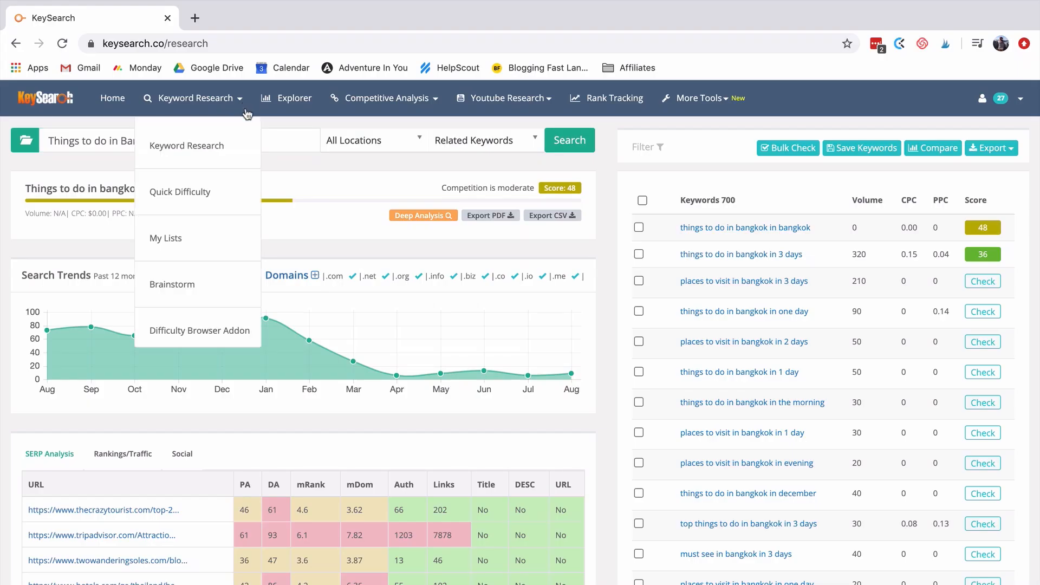
click(219, 281)
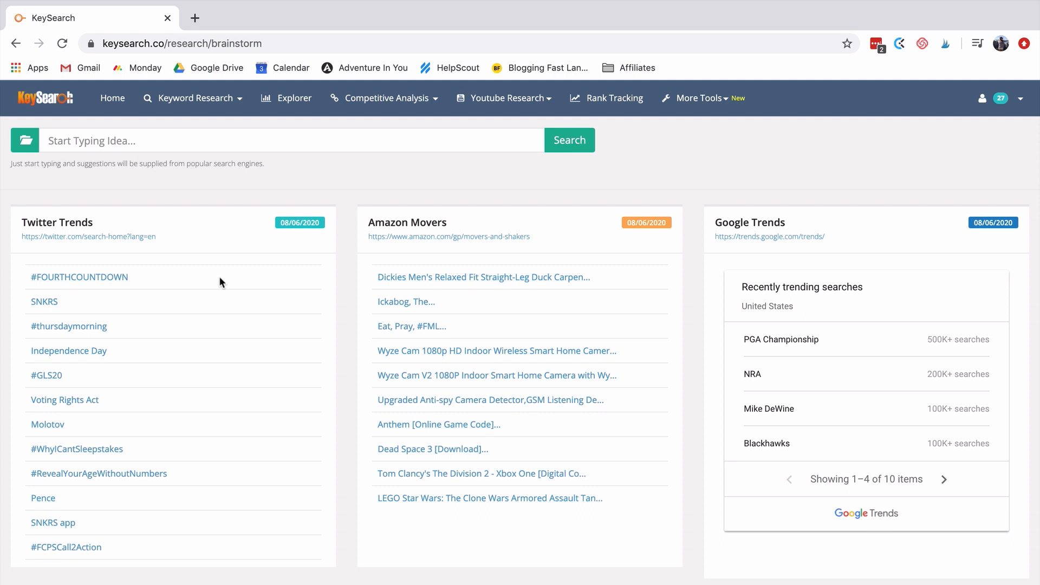
click(169, 148)
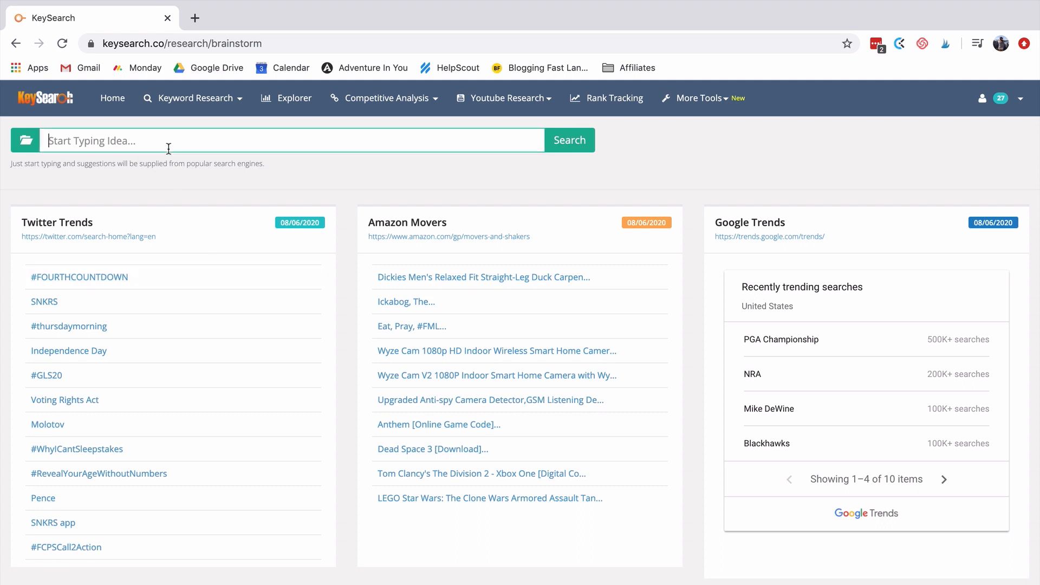
text(Things to do in Bangkok in Bangkok)
key(BackSpace)
key(BackSpace)
key(BackSpace)
key(BackSpace)
key(BackSpace)
key(BackSpace)
key(BackSpace)
key(BackSpace)
key(BackSpace)
key(BackSpace)
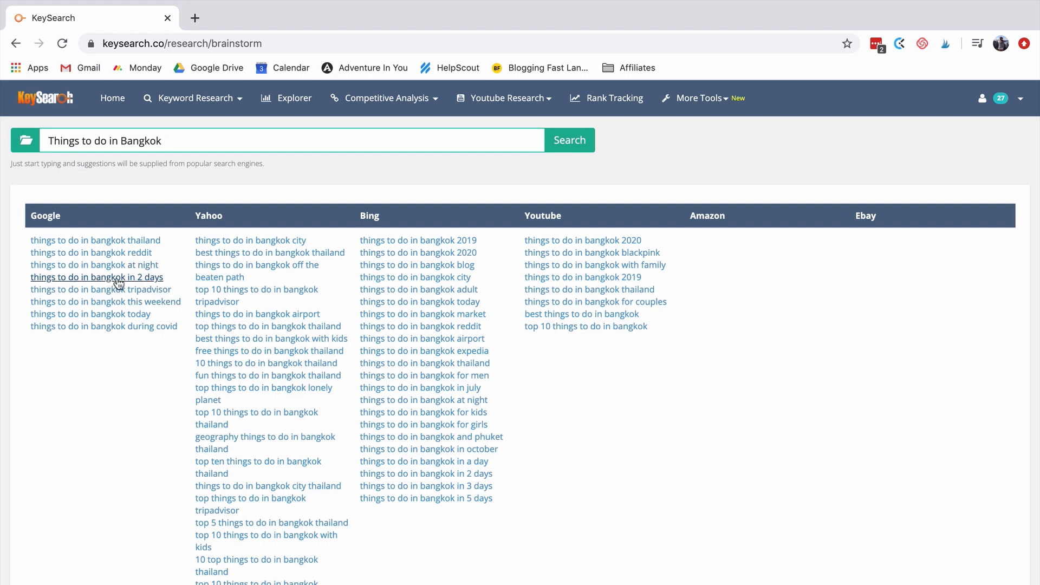
Step: Open the Google suggestion "things to do in bangkok in 2 days" from the brainstorm results
click(155, 277)
key(Escape)
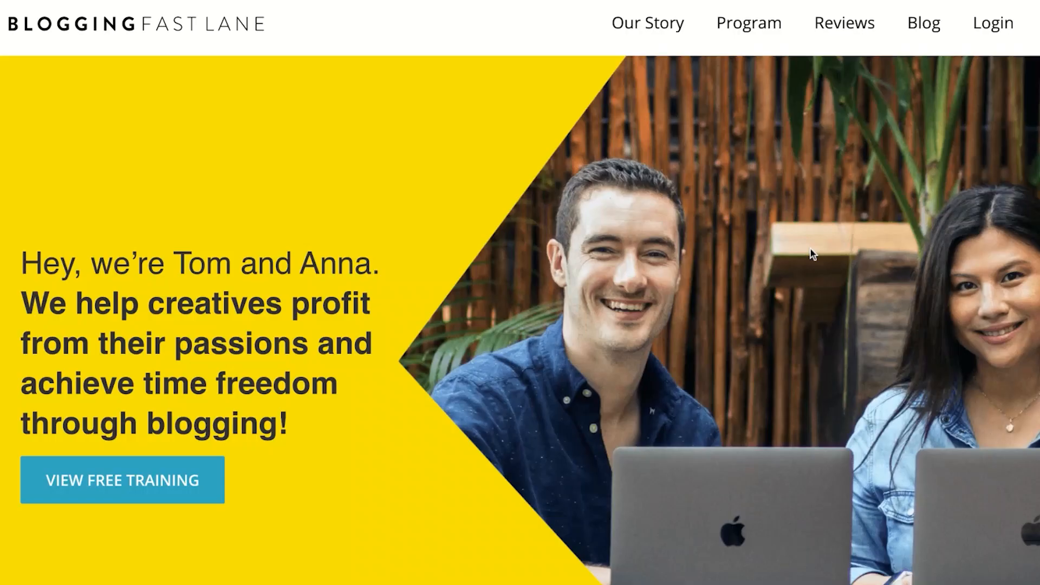
Step: Browse the Blogging Fast Lane home page down to its free training section
scroll(810, 249, down, 6)
scroll(520, 293, down, 7)
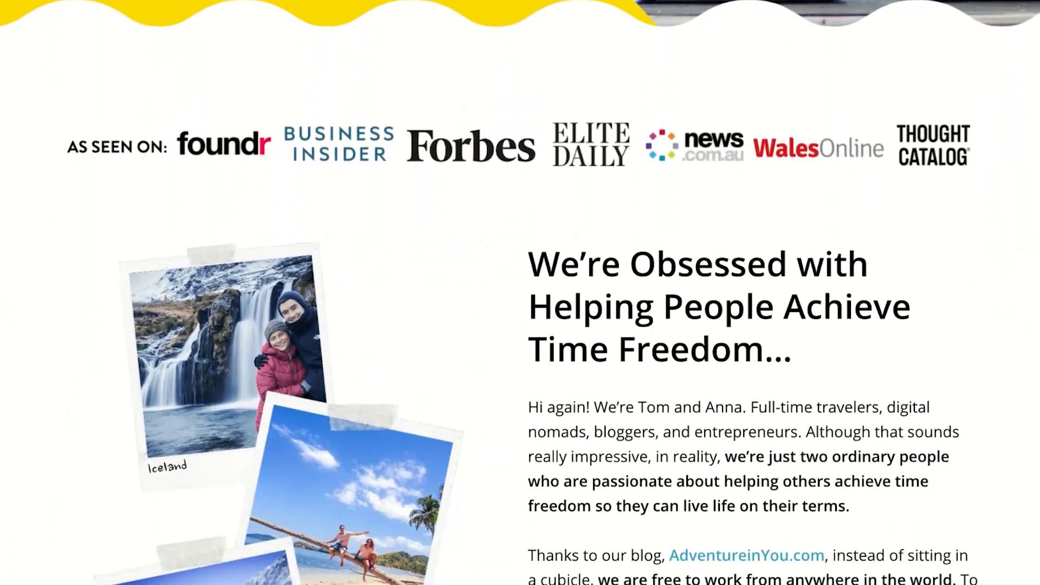
scroll(520, 293, down, 9)
scroll(520, 292, down, 7)
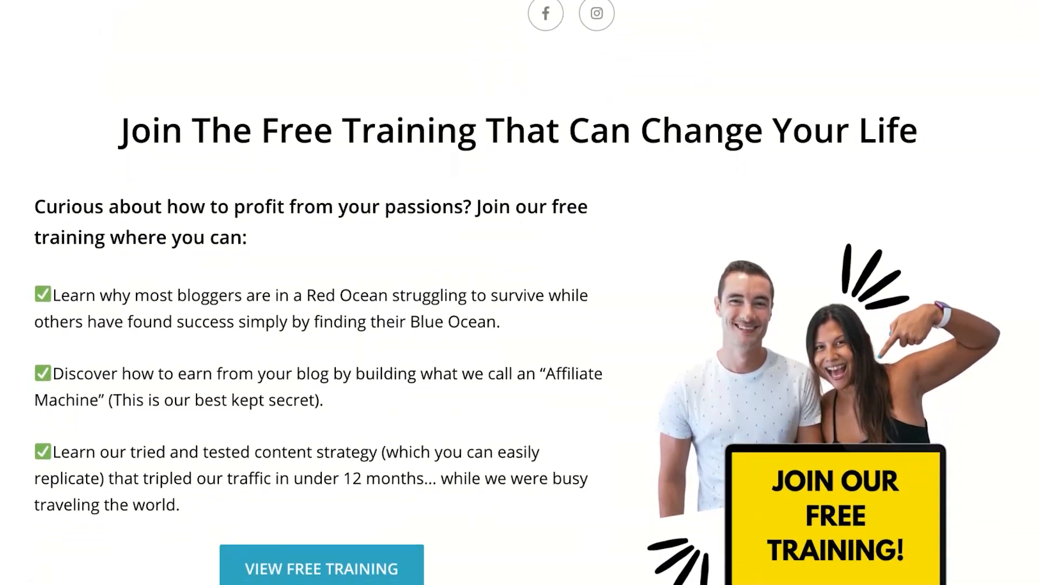
scroll(520, 293, down, 2)
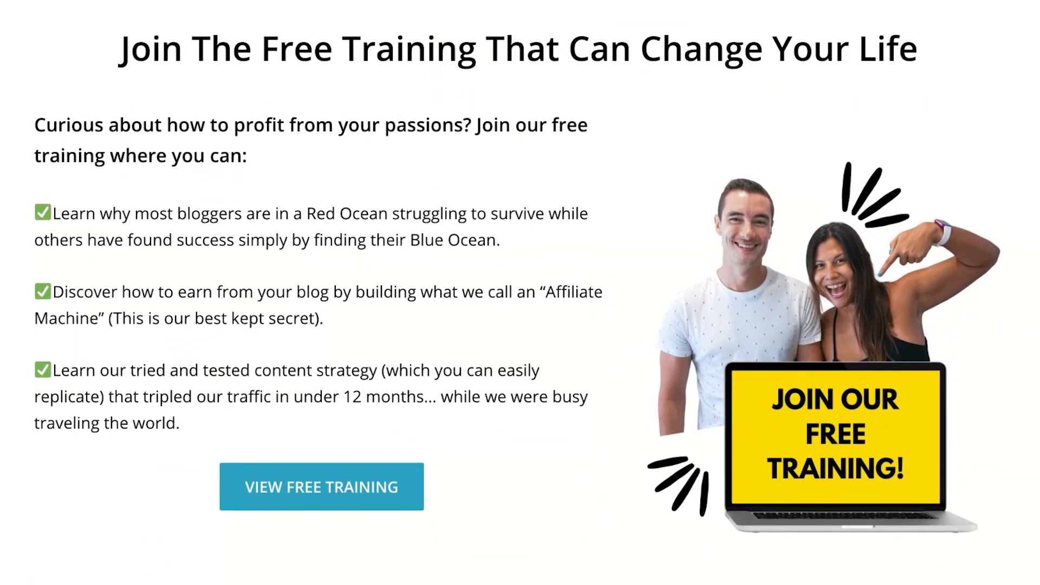